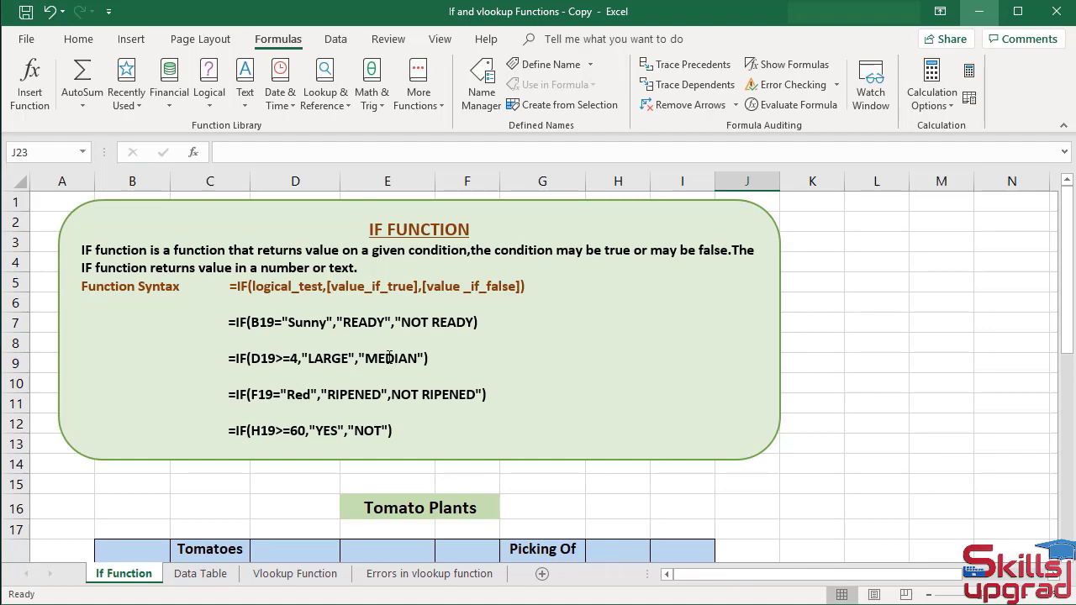
# Insert an IF function in cell E19 under Size Of Plant with the logical test D19>=4.
pyautogui.scroll(-3, 389, 357)
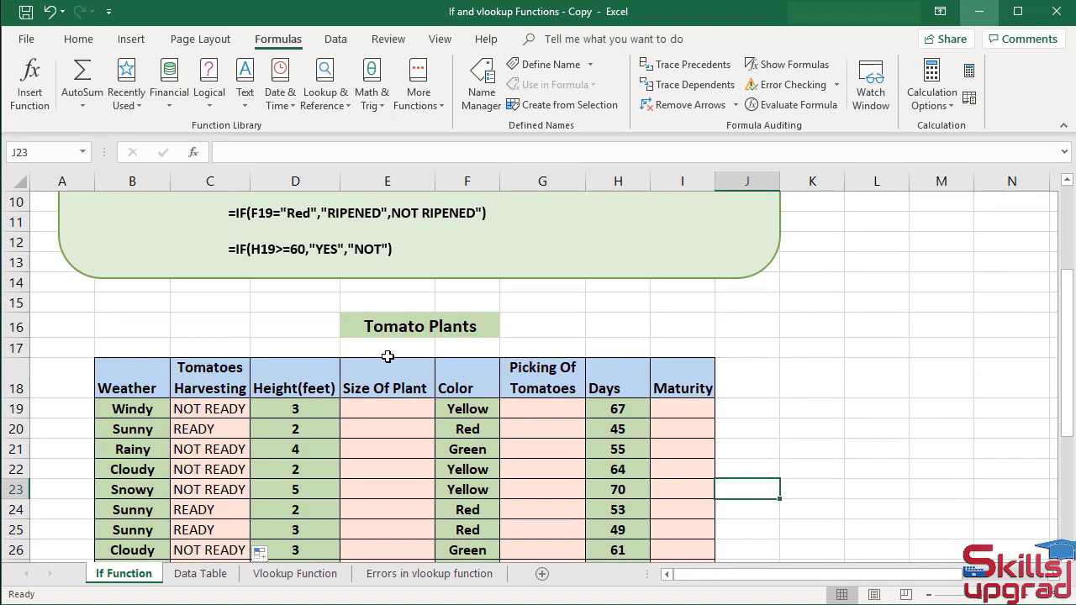
pyautogui.click(389, 412)
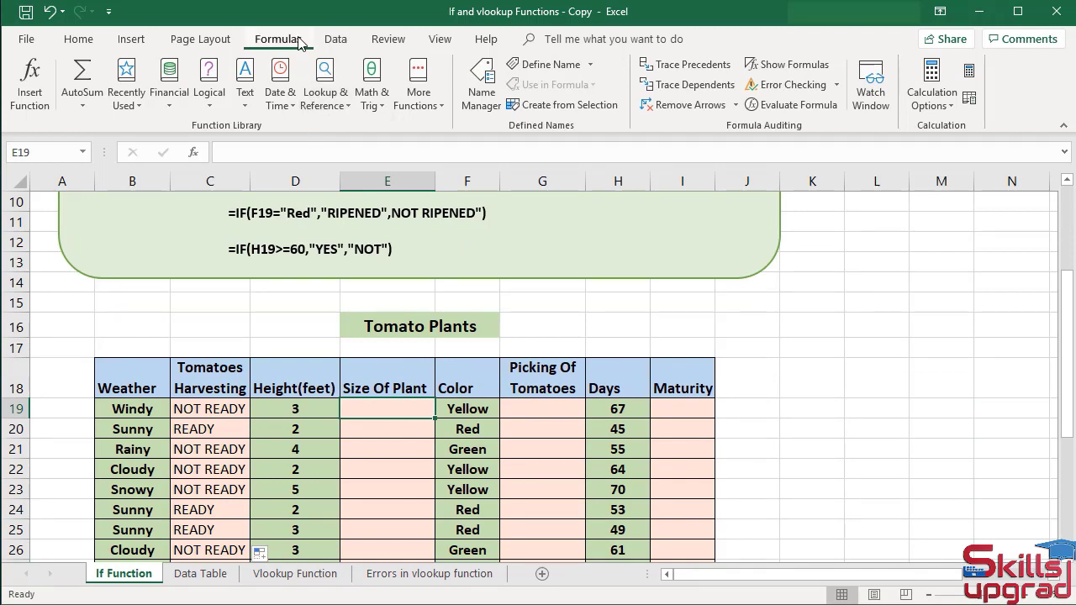
pyautogui.click(207, 105)
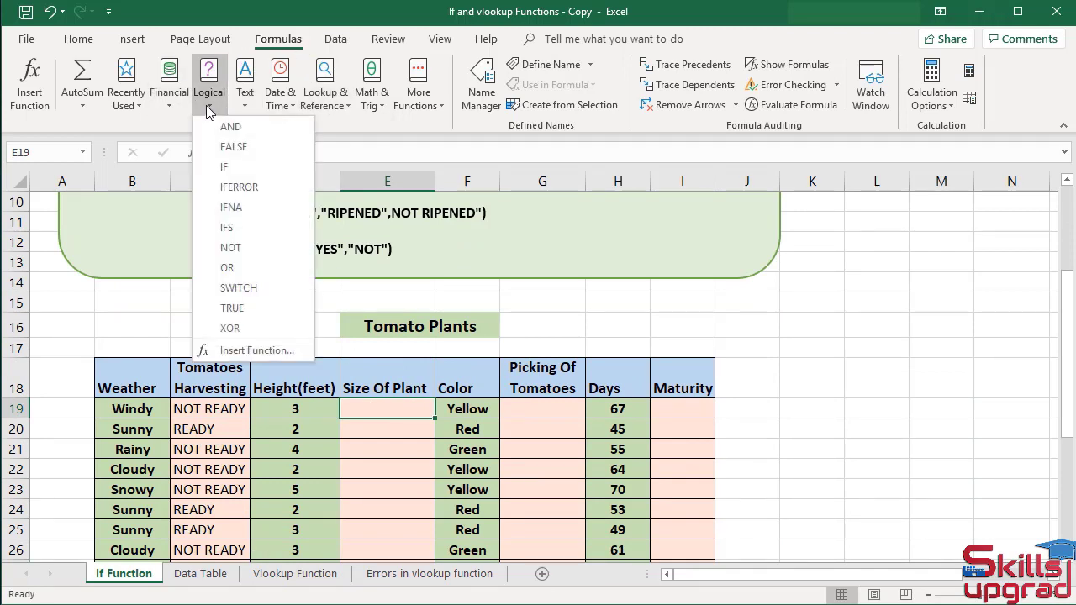
pyautogui.click(225, 166)
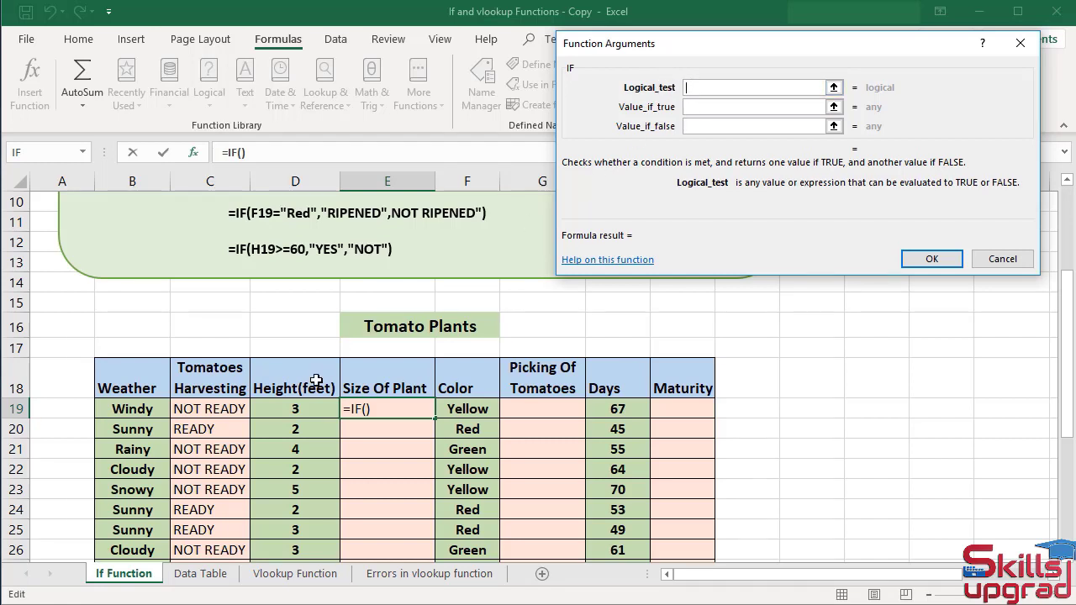
pyautogui.click(302, 410)
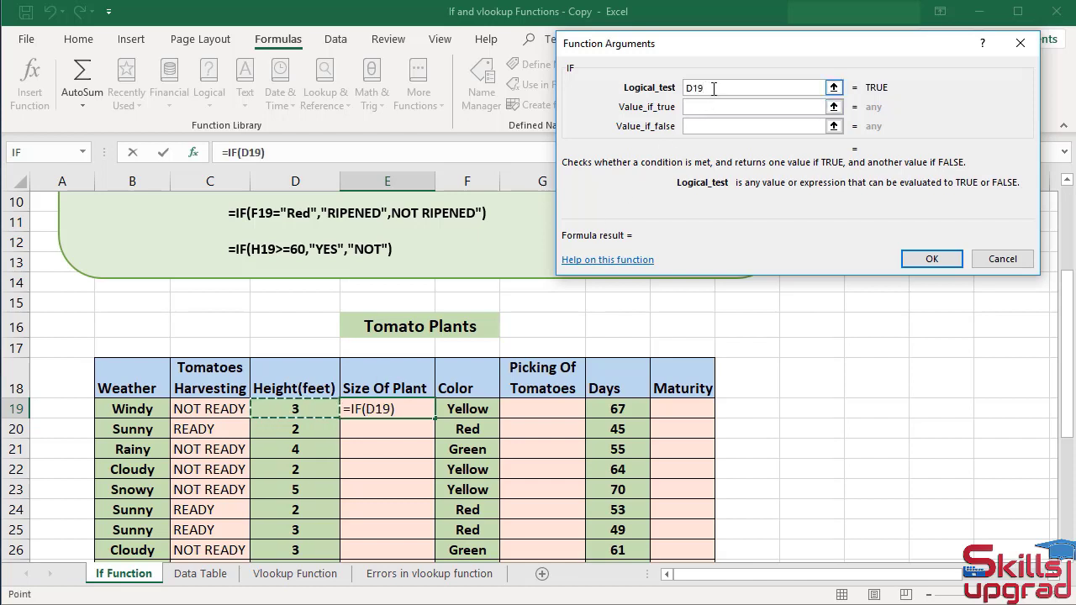
pyautogui.write('>')
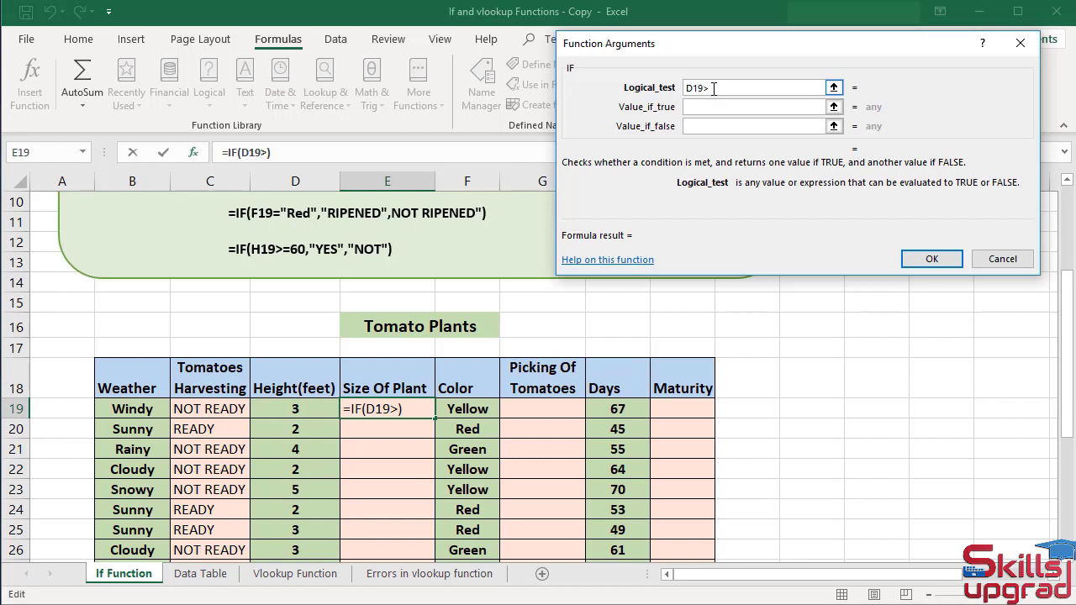
pyautogui.write('=4')
pyautogui.press('Tab')
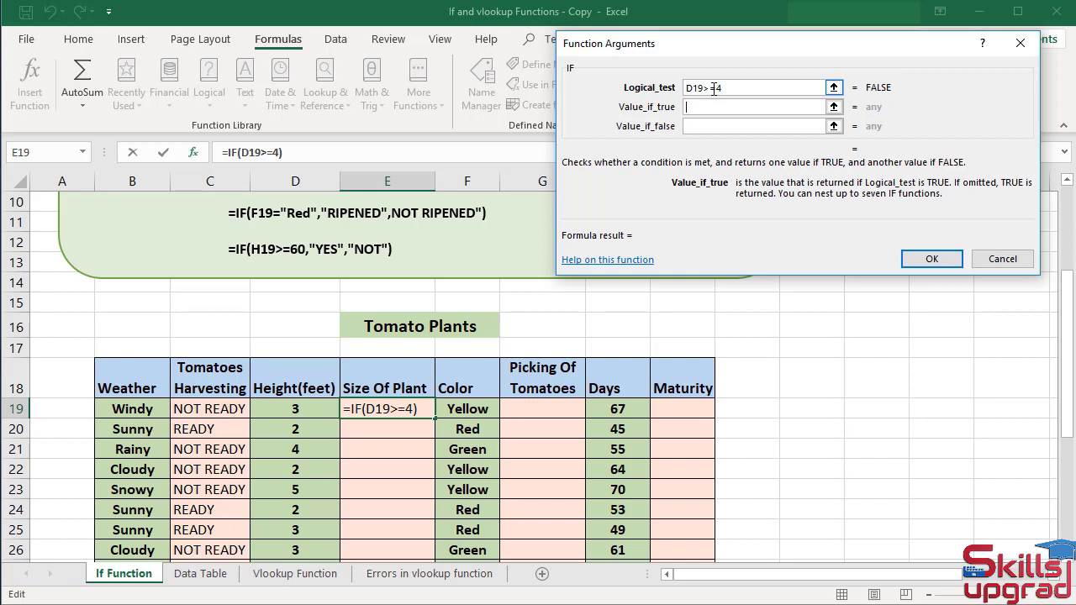
# Complete the E19 IF function to return "large" when true and "median" when false.
pyautogui.write('large')
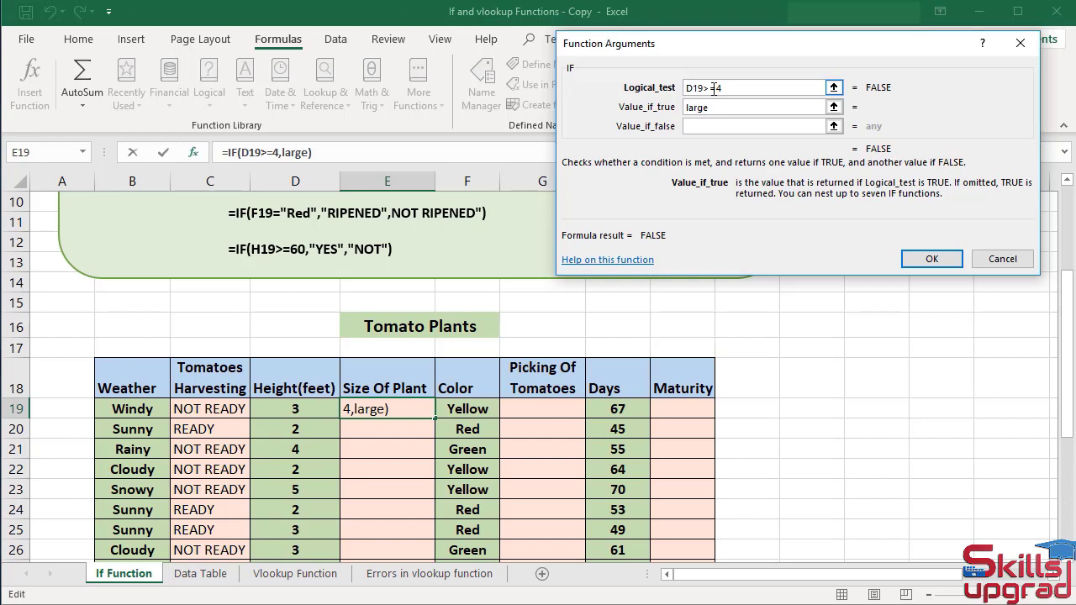
pyautogui.press('Tab')
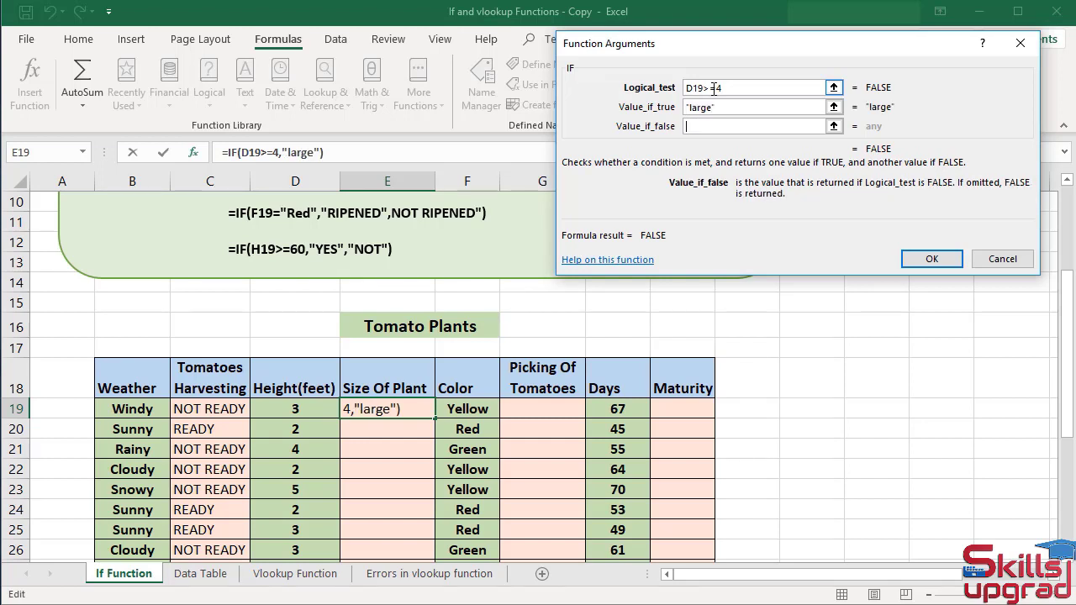
pyautogui.write('median')
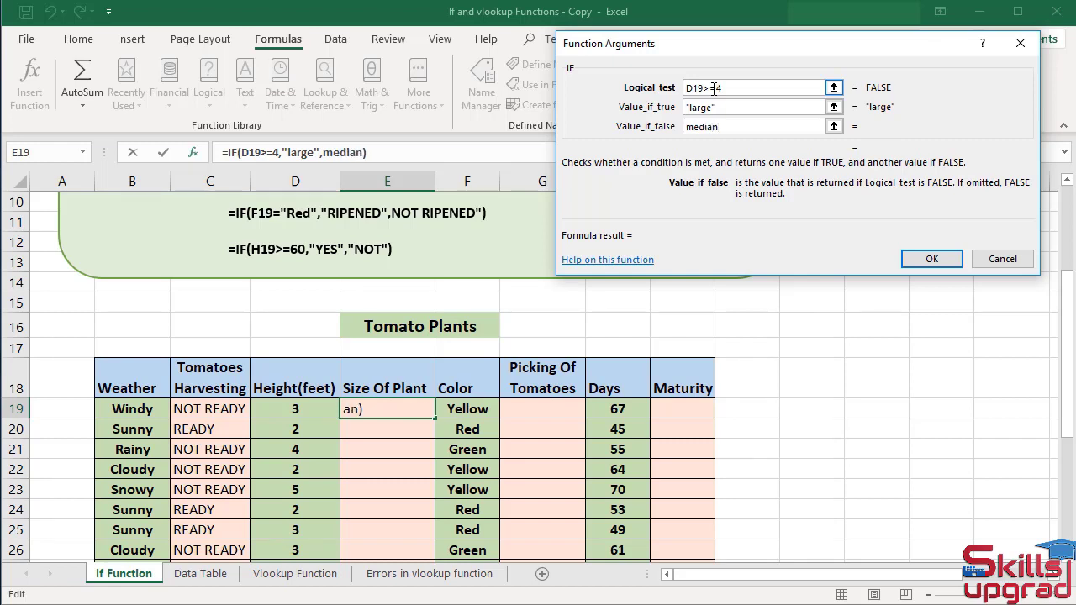
pyautogui.click(919, 259)
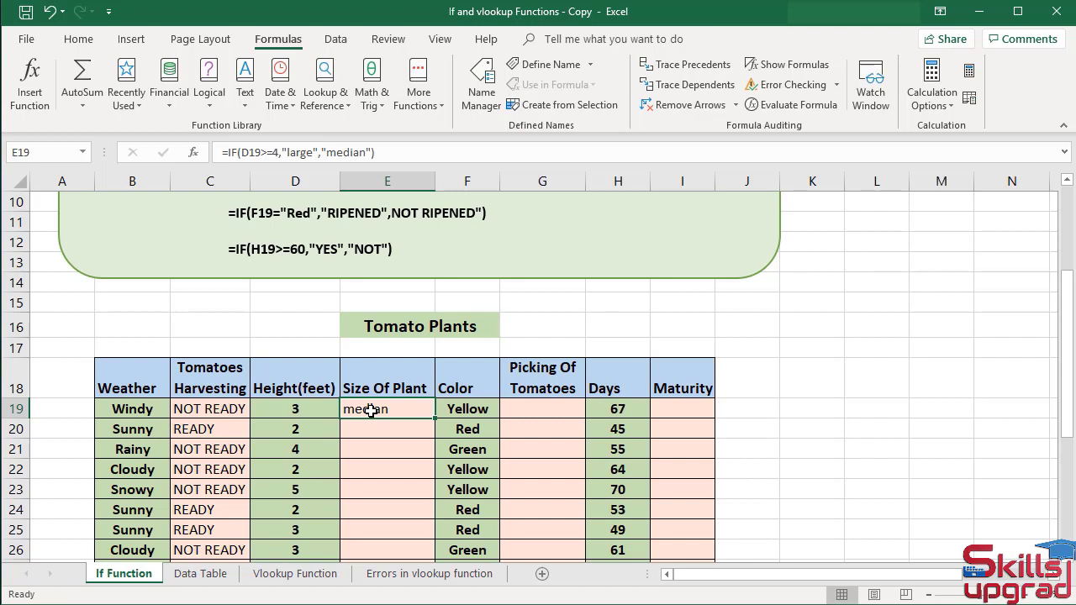
# Fill the E19 formula down the Size Of Plant column and check row 21 against its height.
pyautogui.click(315, 409)
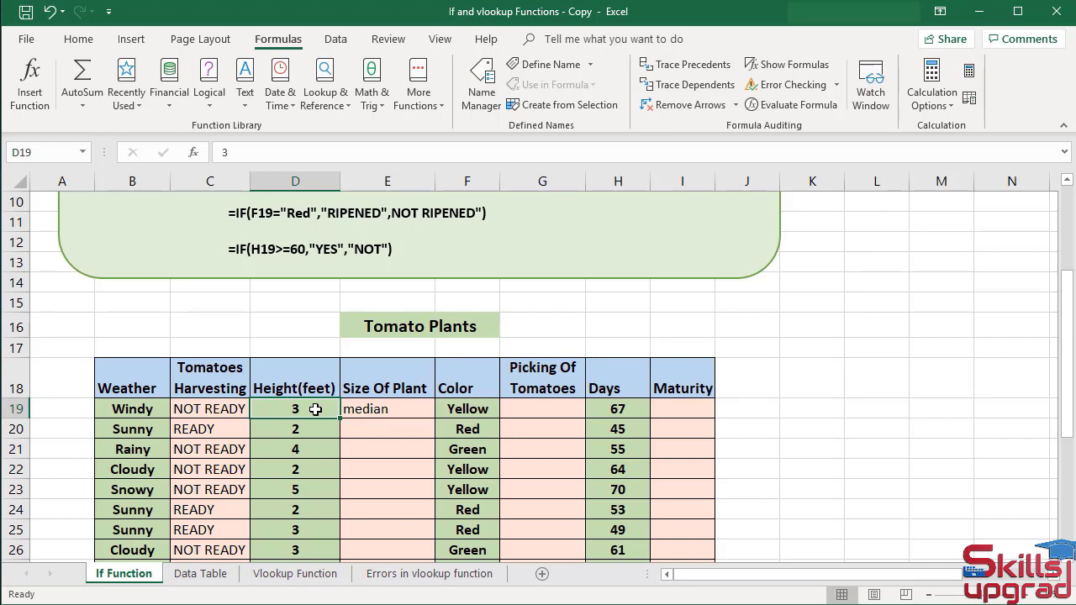
pyautogui.click(369, 408)
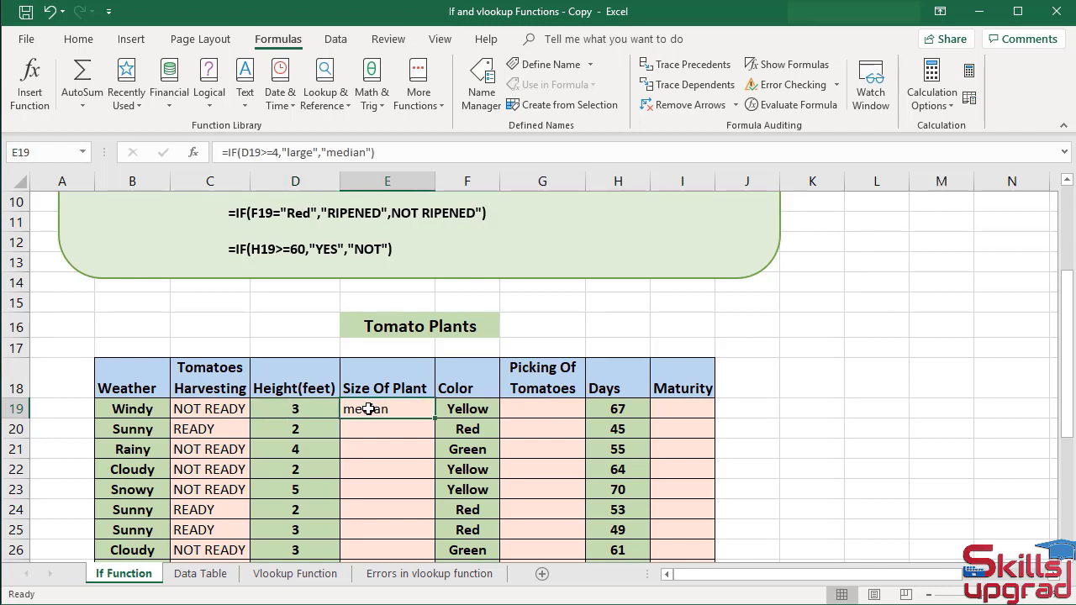
pyautogui.doubleClick(437, 418)
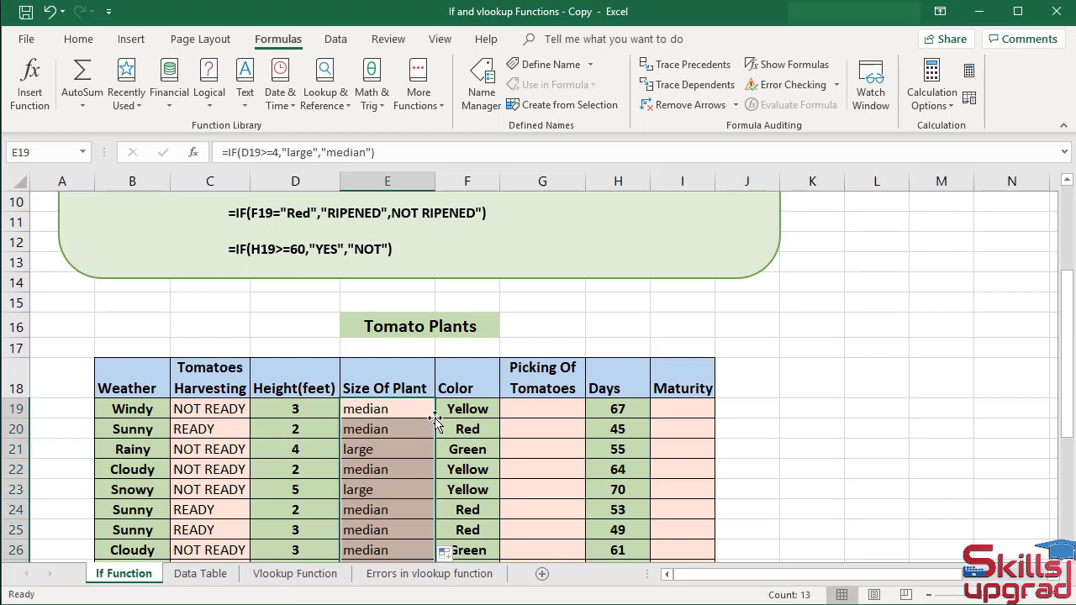
pyautogui.click(400, 451)
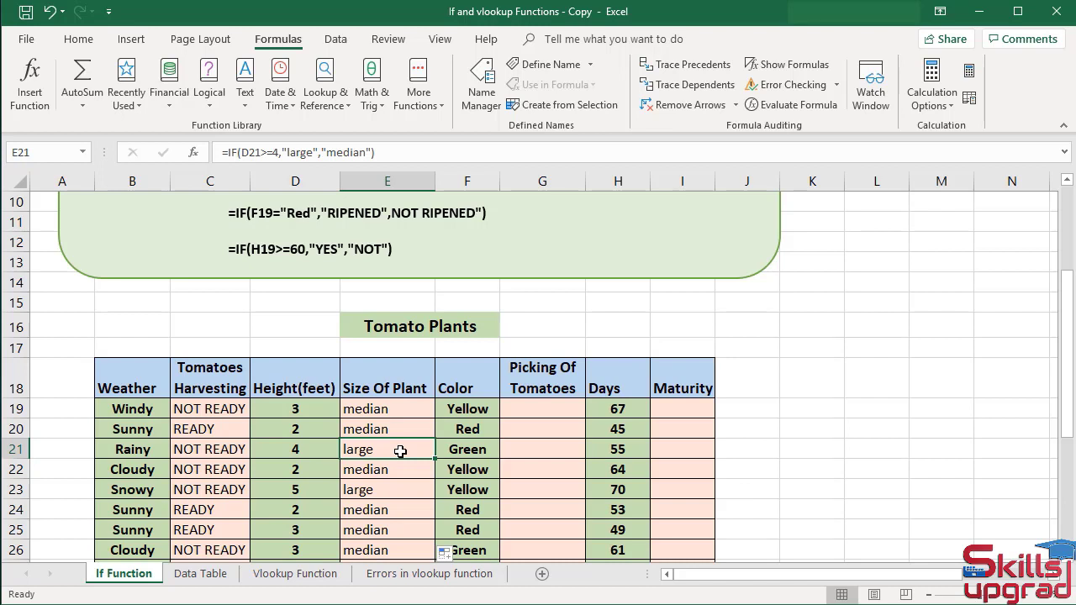
pyautogui.click(298, 446)
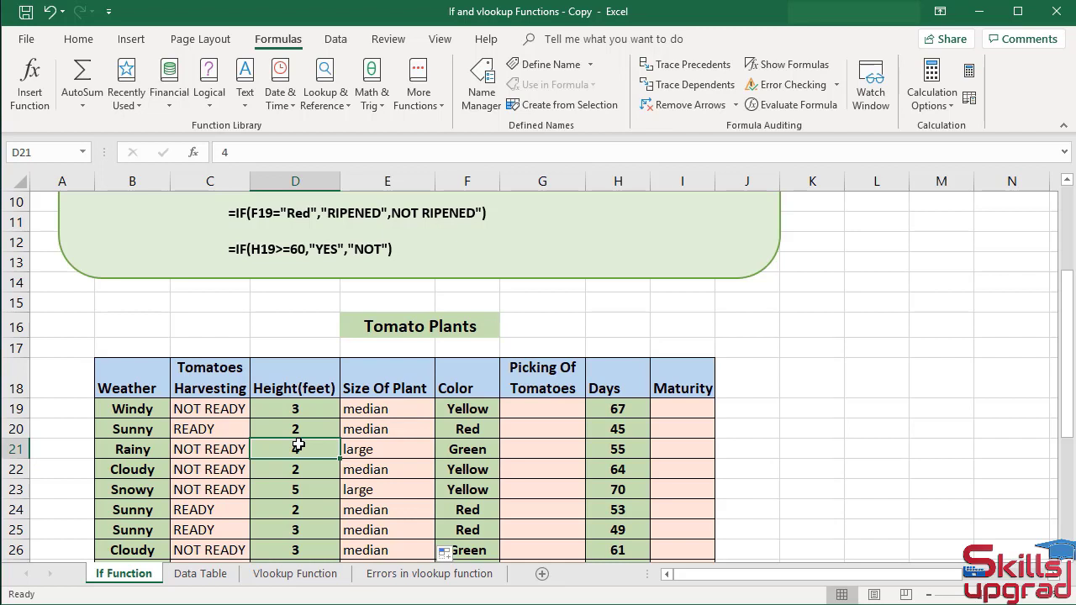
# Insert an IF function in cell G19 under Picking Of Tomatoes with the logical test F19="red".
pyautogui.click(517, 384)
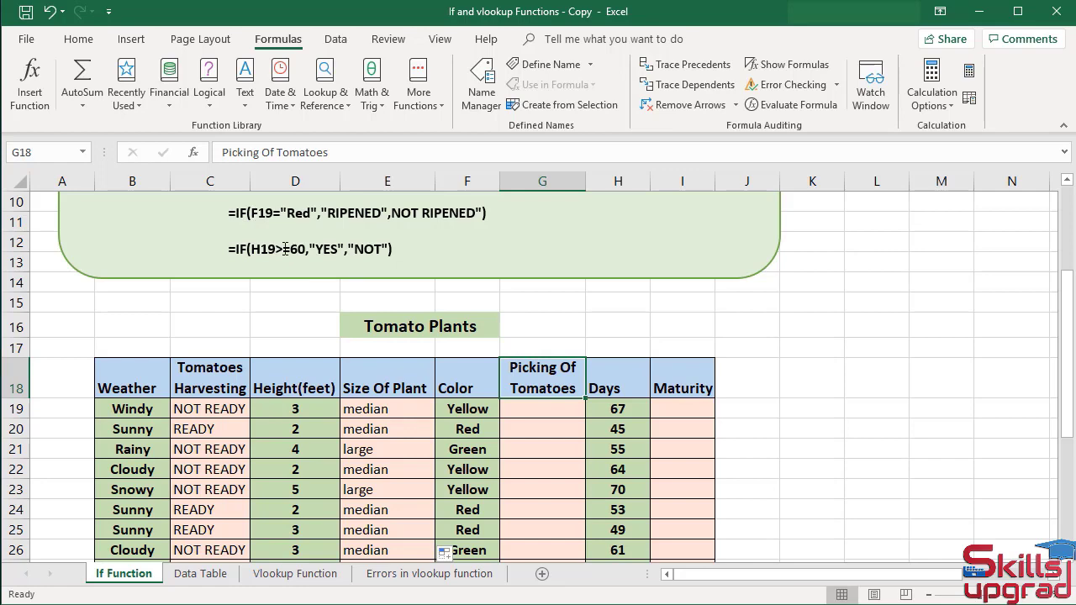
pyautogui.scroll(1, 285, 248)
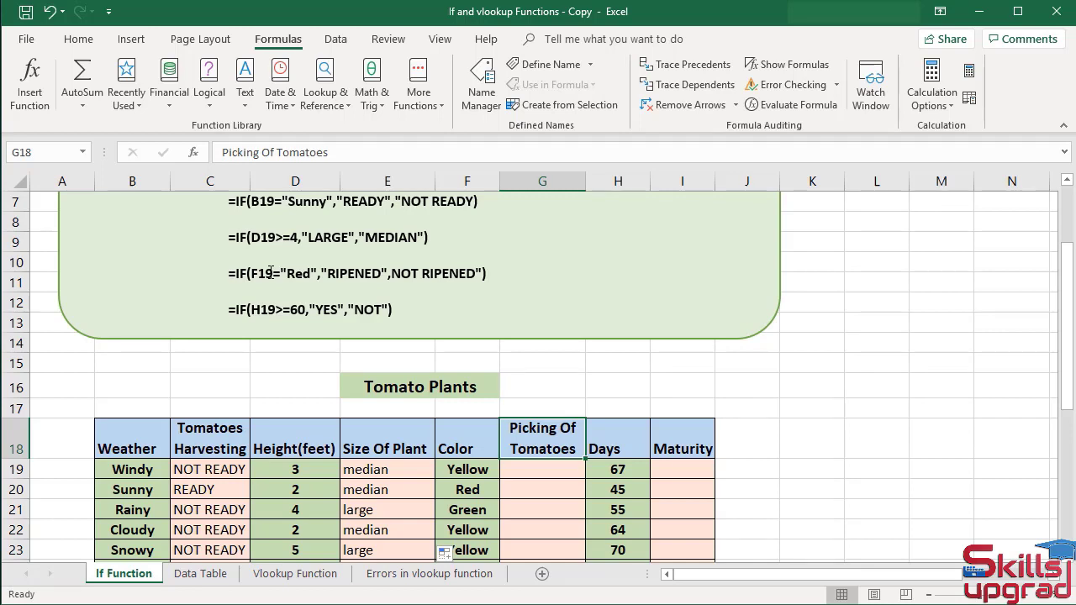
pyautogui.click(507, 468)
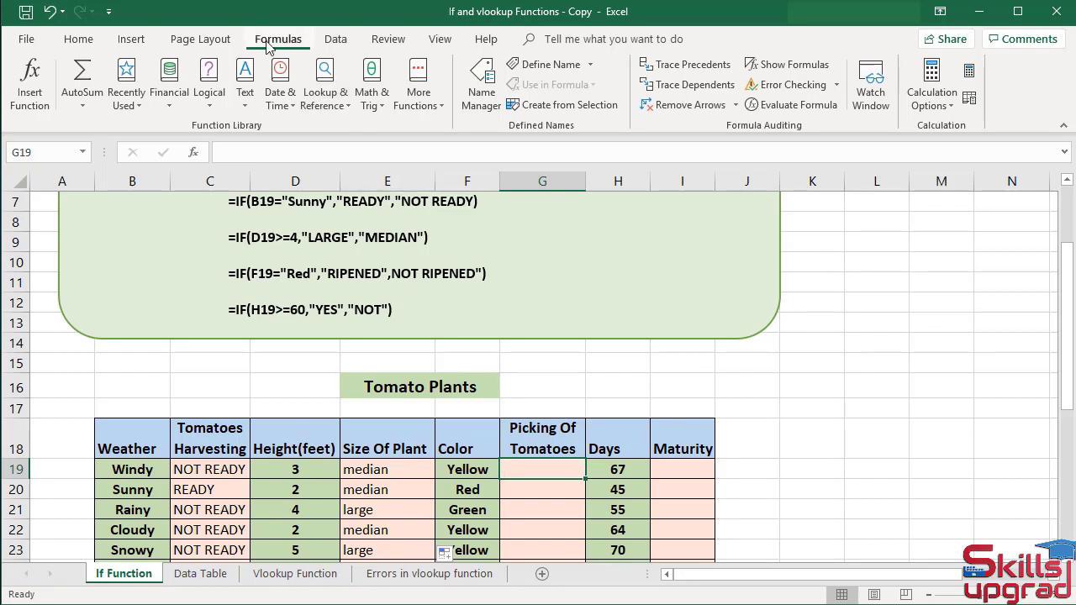
pyautogui.click(247, 102)
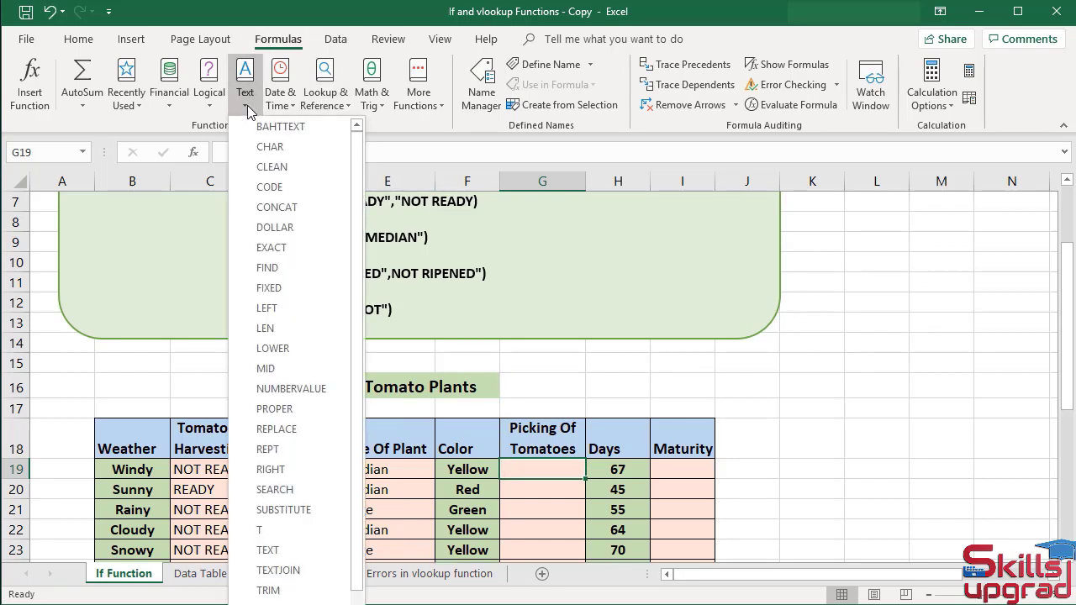
pyautogui.click(208, 99)
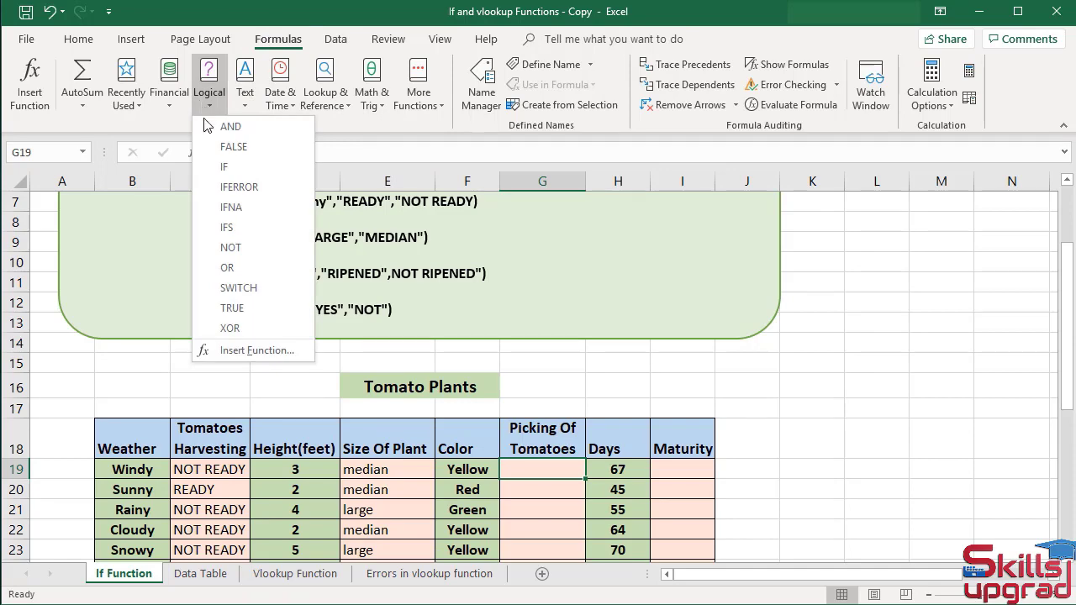
pyautogui.click(223, 168)
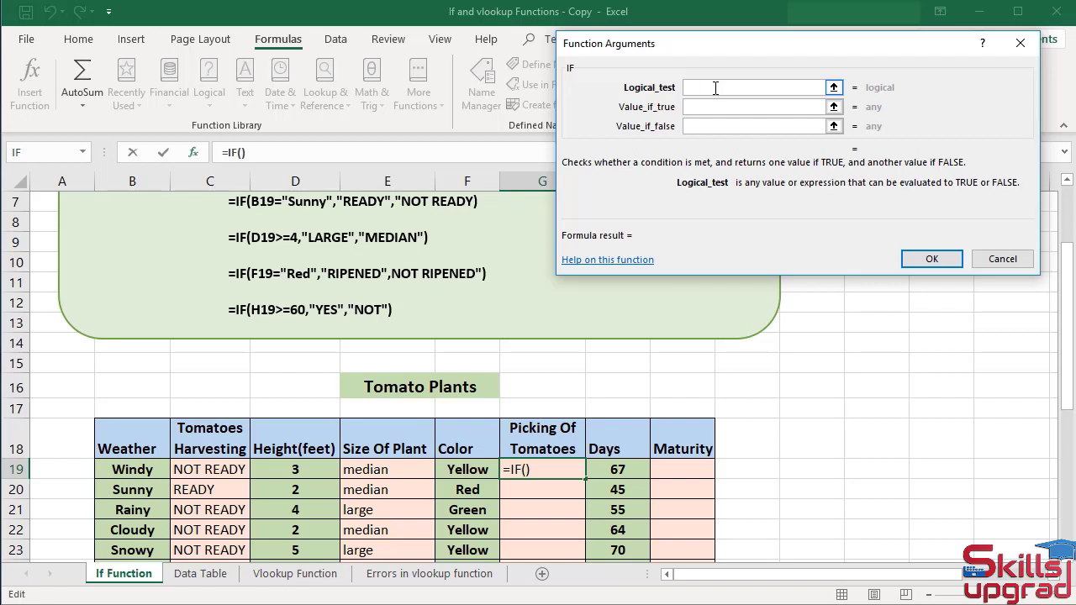
pyautogui.click(450, 471)
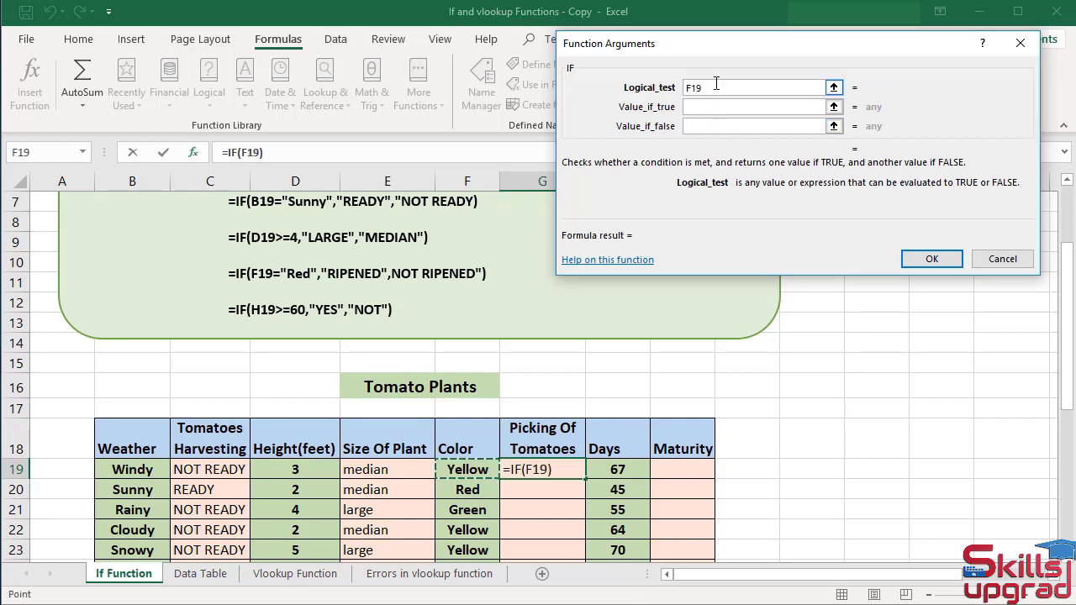
pyautogui.write('=')
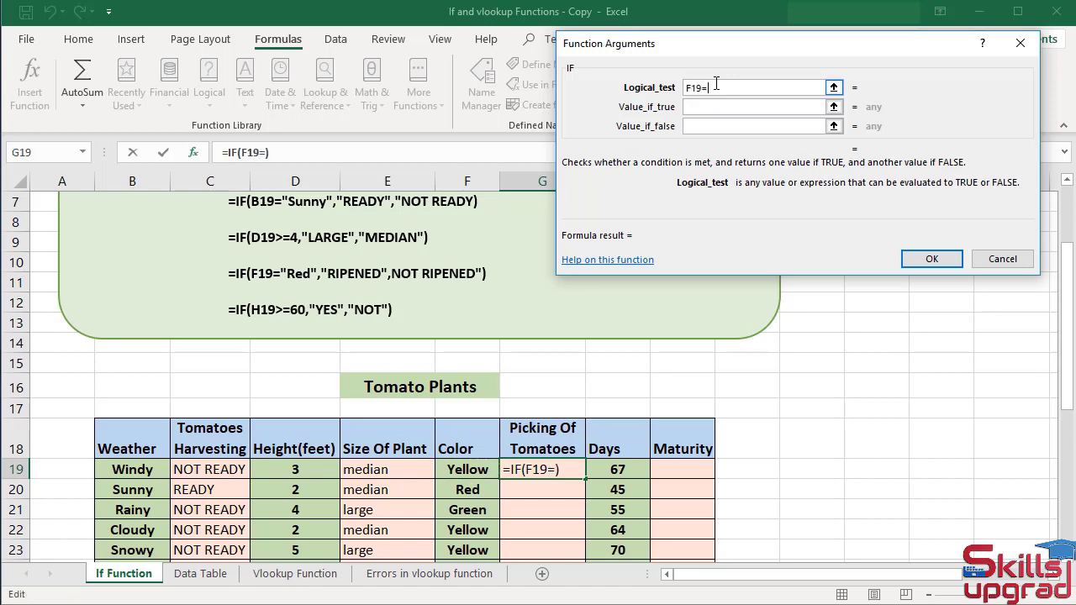
pyautogui.write('"red"')
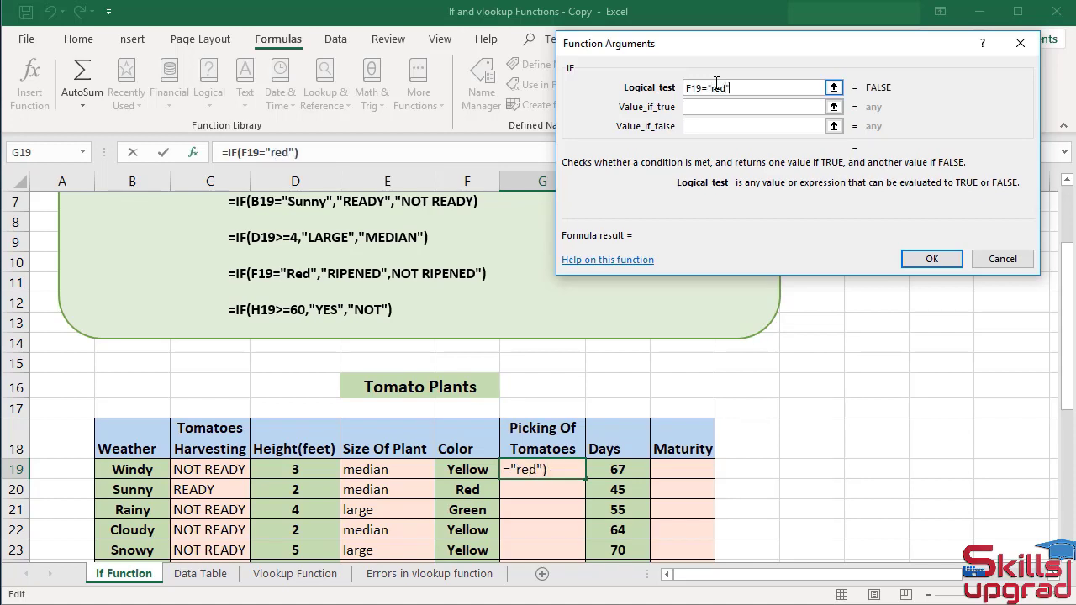
pyautogui.press('Tab')
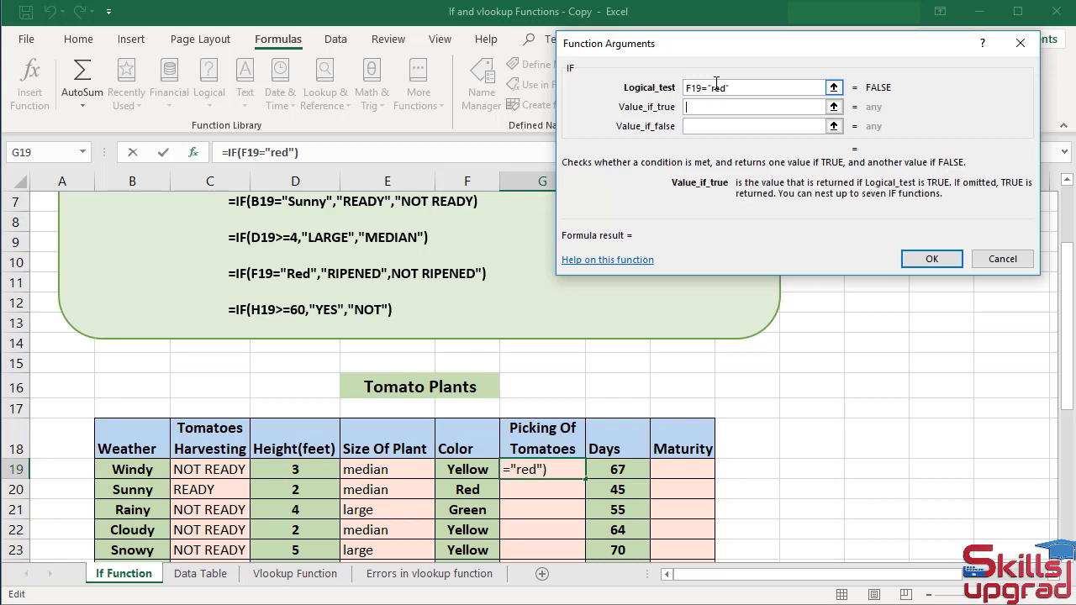
# Complete the G19 IF function to return "ripened" when true and "not ripened" when false.
pyautogui.write('ri')
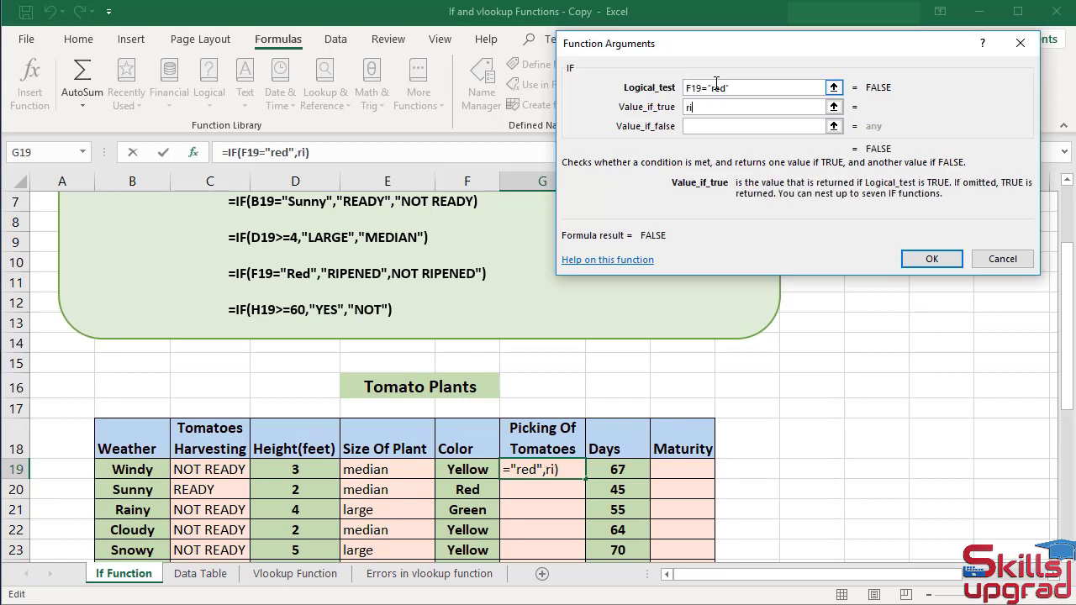
pyautogui.write('pened')
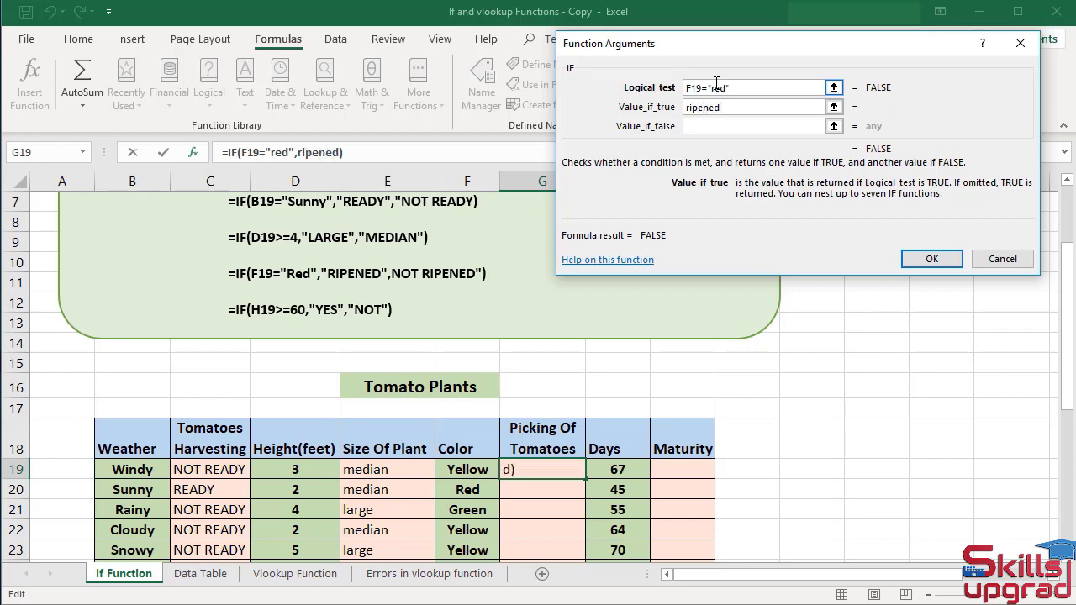
pyautogui.press('Tab')
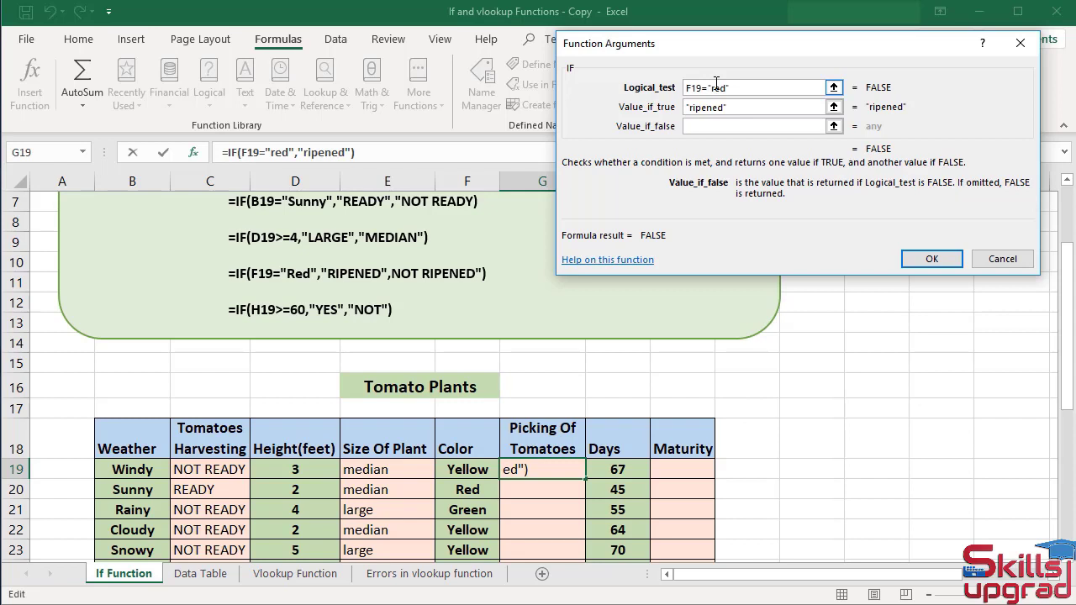
pyautogui.write('not ')
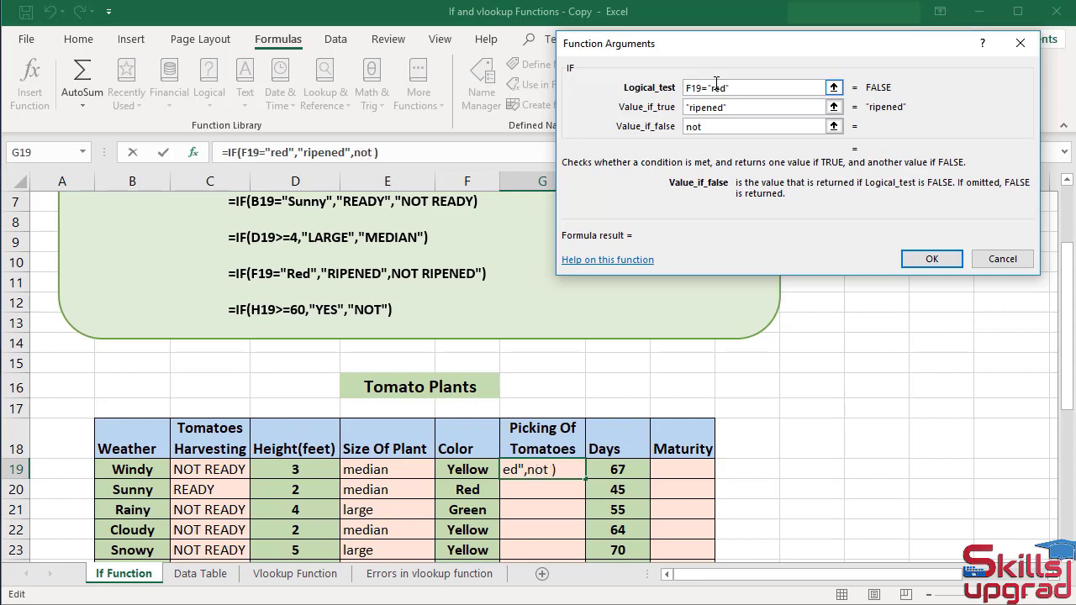
pyautogui.write('ripen')
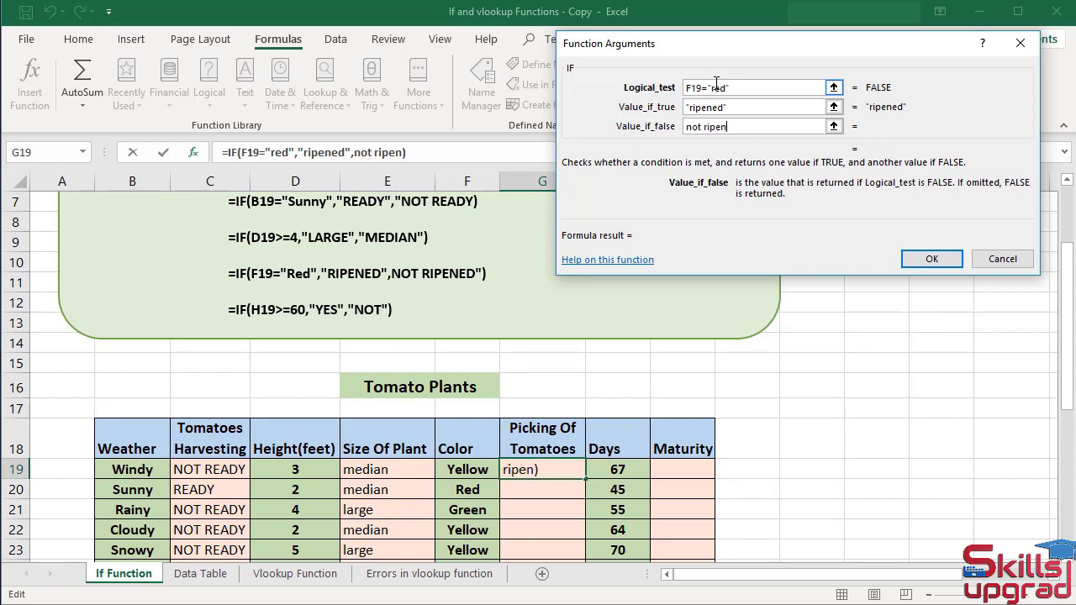
pyautogui.write('ed')
pyautogui.click(917, 259)
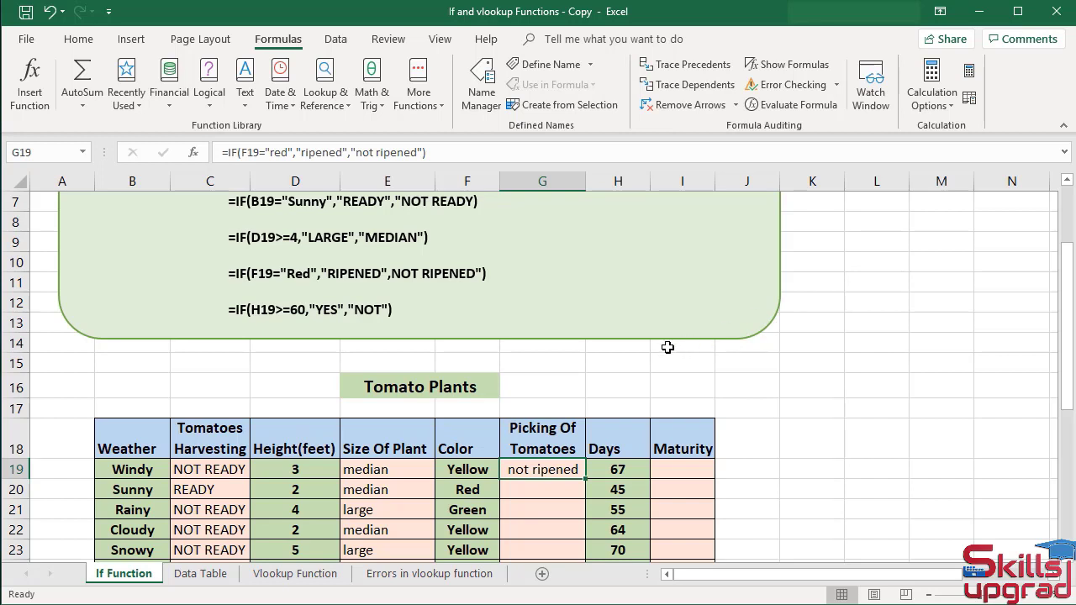
# Compare G19 with the color in F19 and fill its formula down the Picking Of Tomatoes column.
pyautogui.click(472, 469)
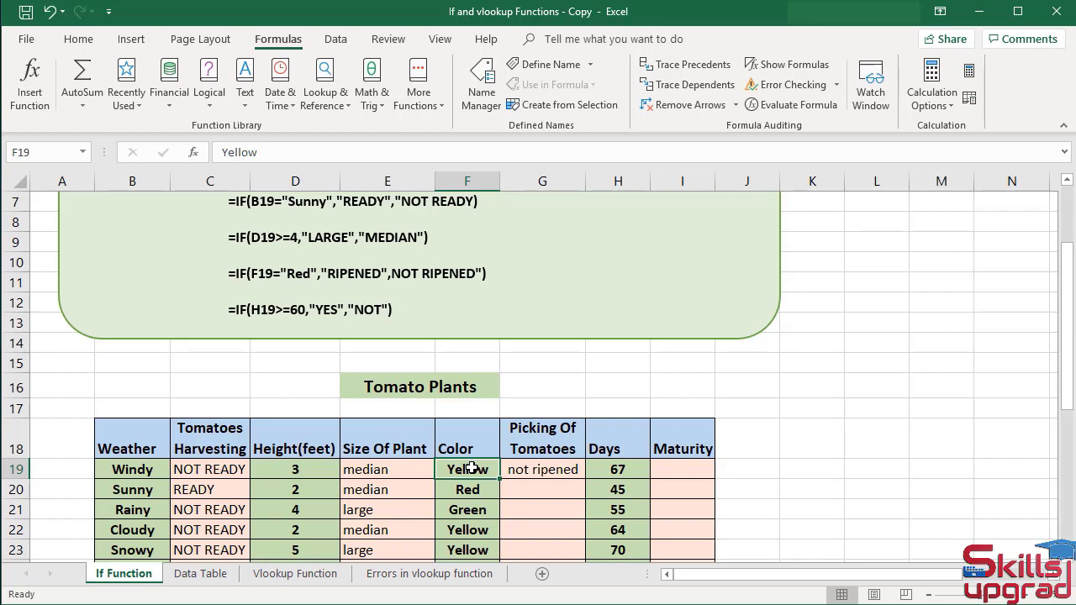
pyautogui.click(536, 469)
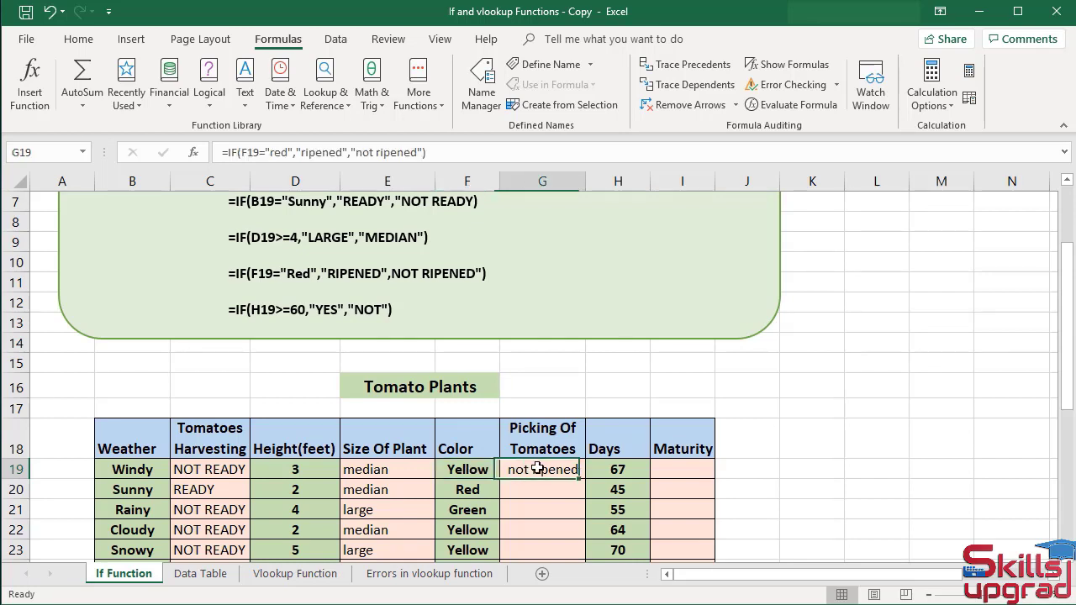
pyautogui.doubleClick(586, 479)
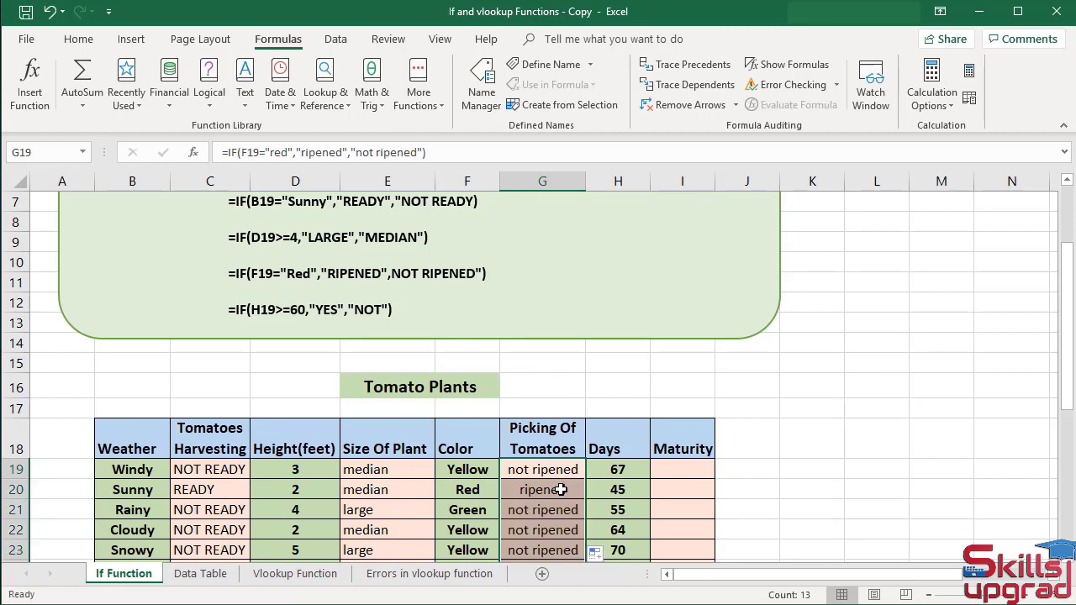
# Check the Picking Of Tomatoes result in G20 against the color in F20.
pyautogui.click(561, 490)
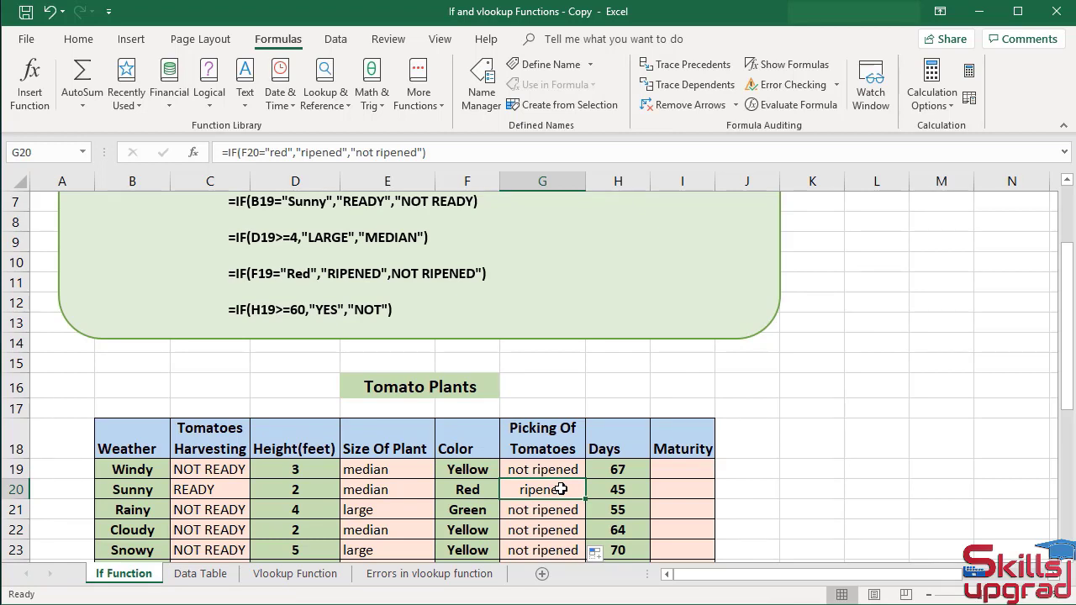
pyautogui.click(463, 490)
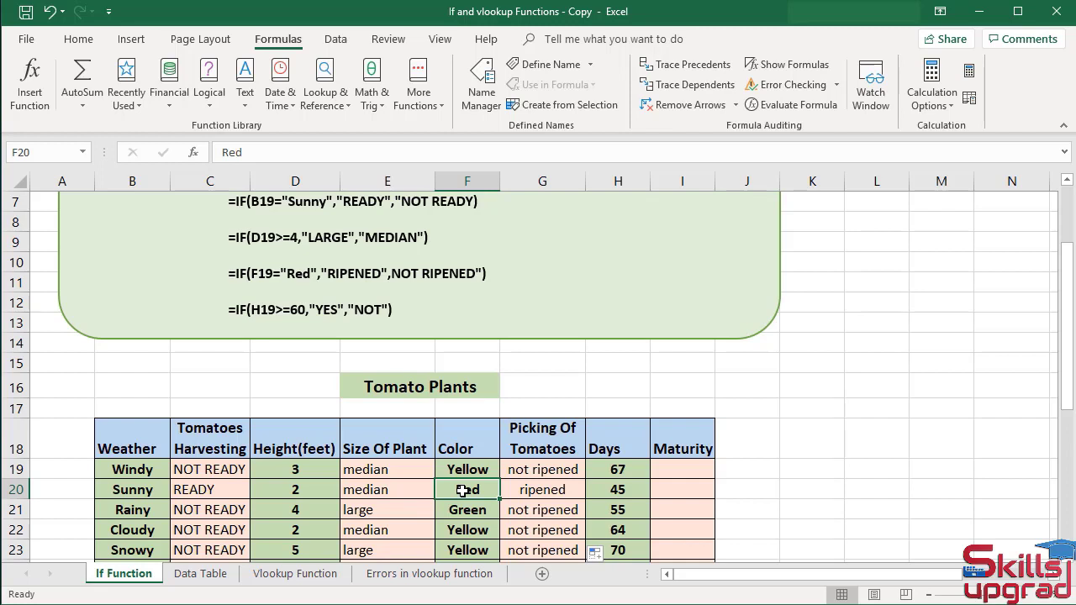
# Insert an IF function in cell I19 under Maturity with the logical test H19>=60.
pyautogui.click(665, 450)
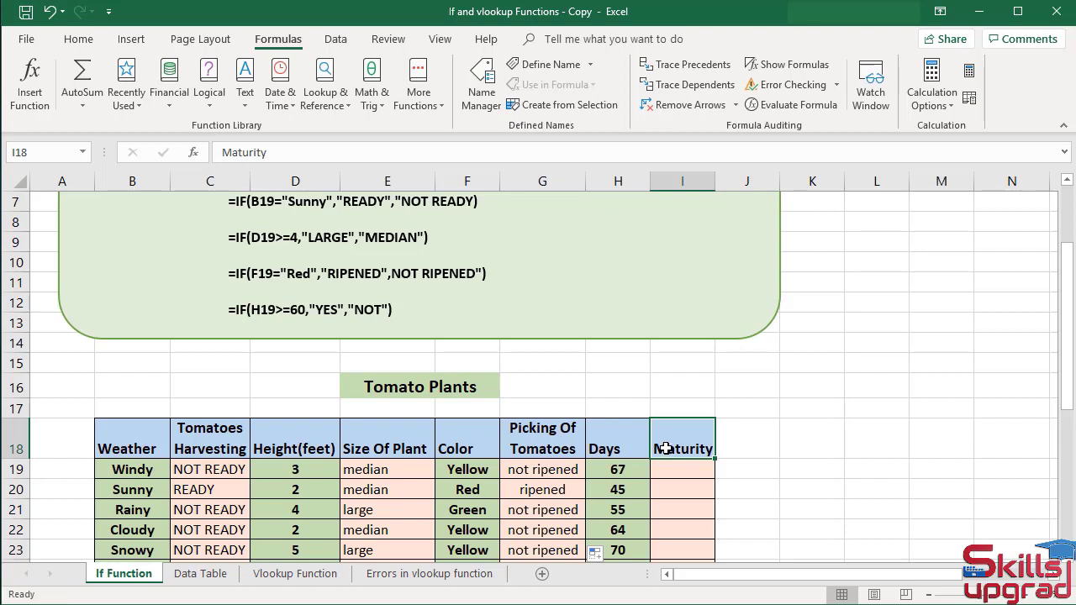
pyautogui.click(669, 473)
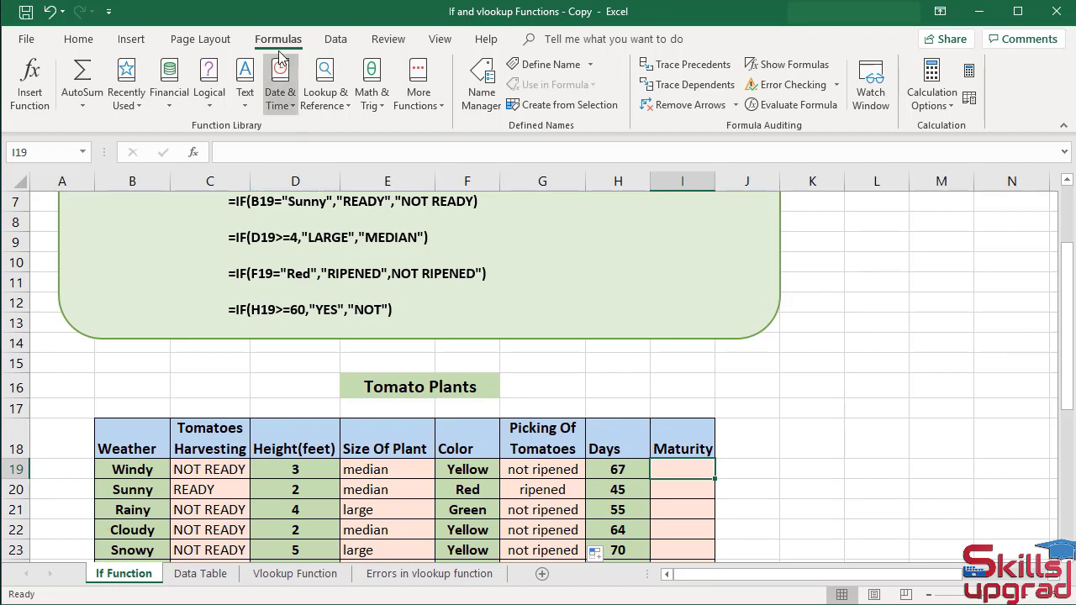
pyautogui.click(203, 110)
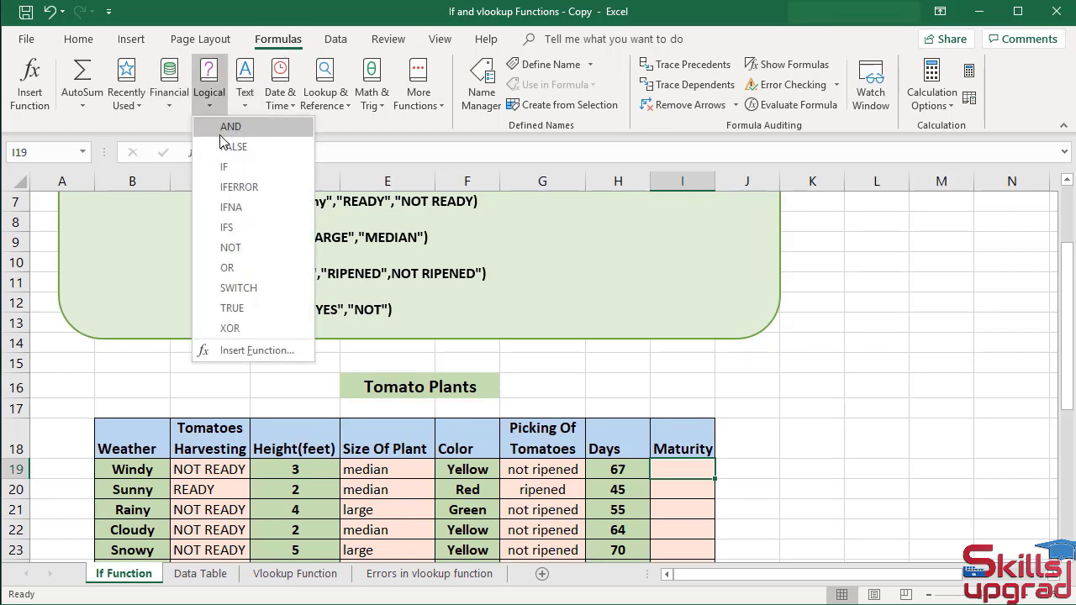
pyautogui.click(225, 169)
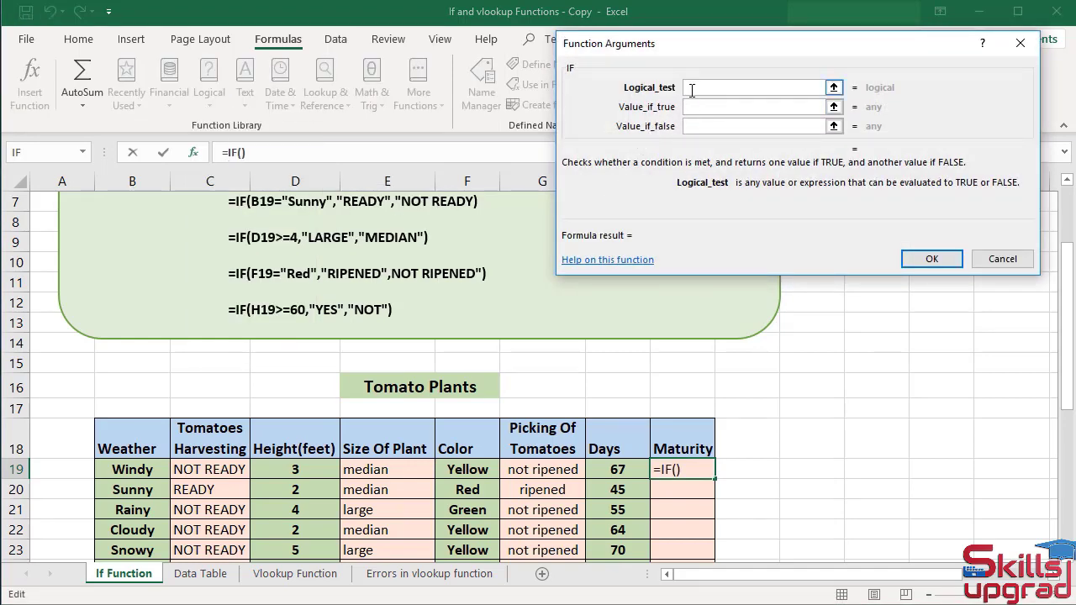
pyautogui.click(605, 468)
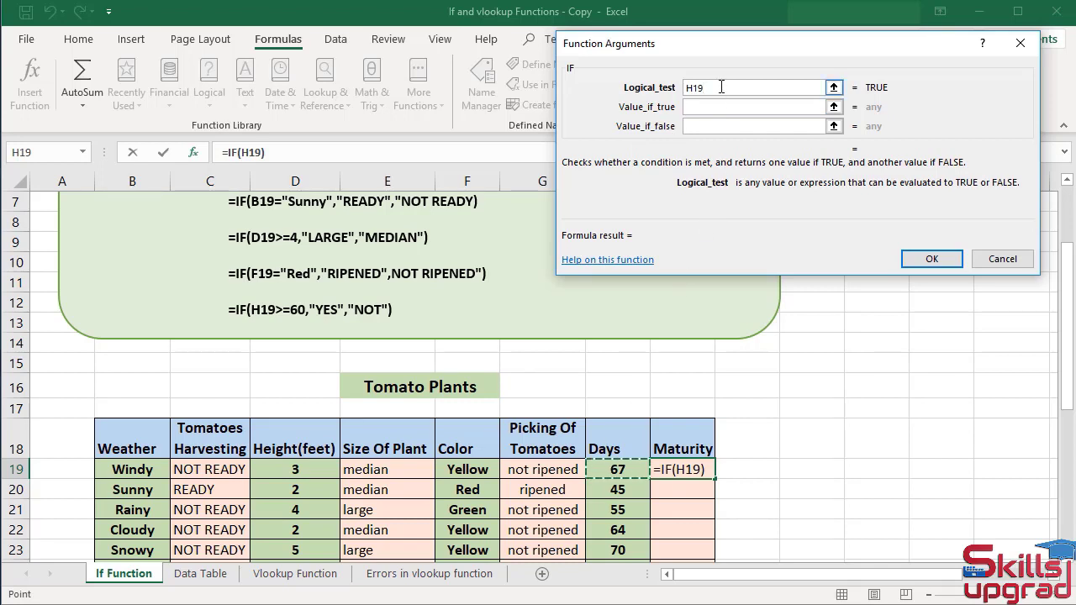
pyautogui.write('>')
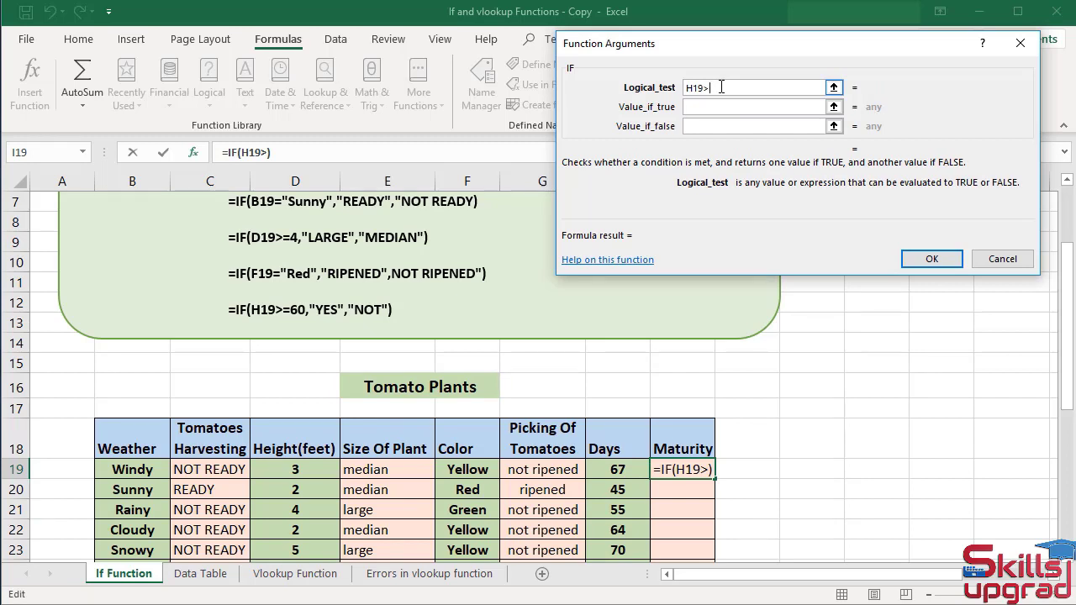
pyautogui.write('=60')
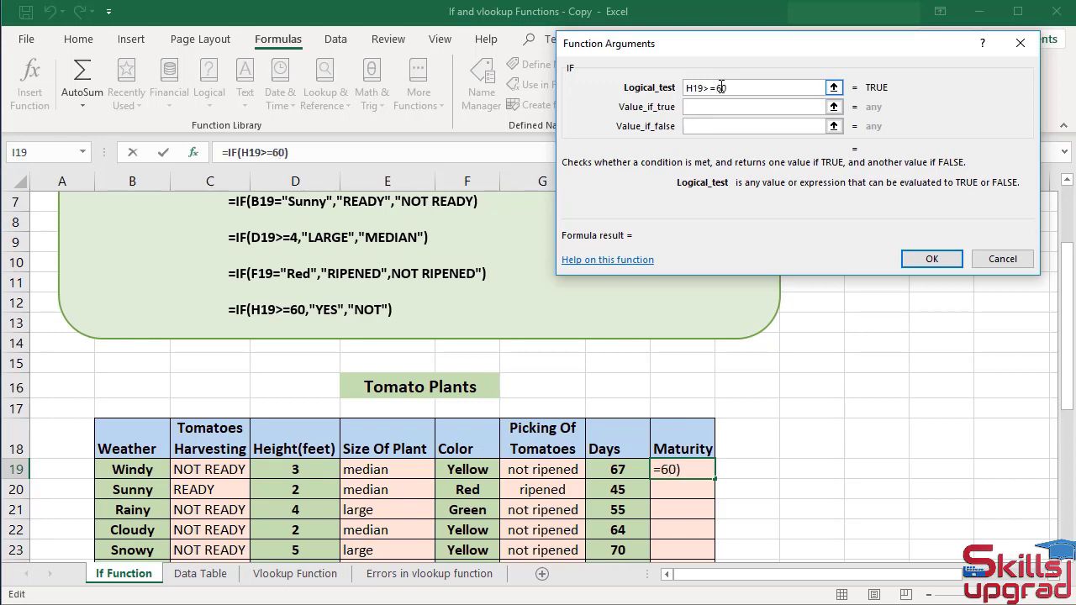
# Complete the I19 IF function to return "yes" when true and "not" when false.
pyautogui.press('Tab')
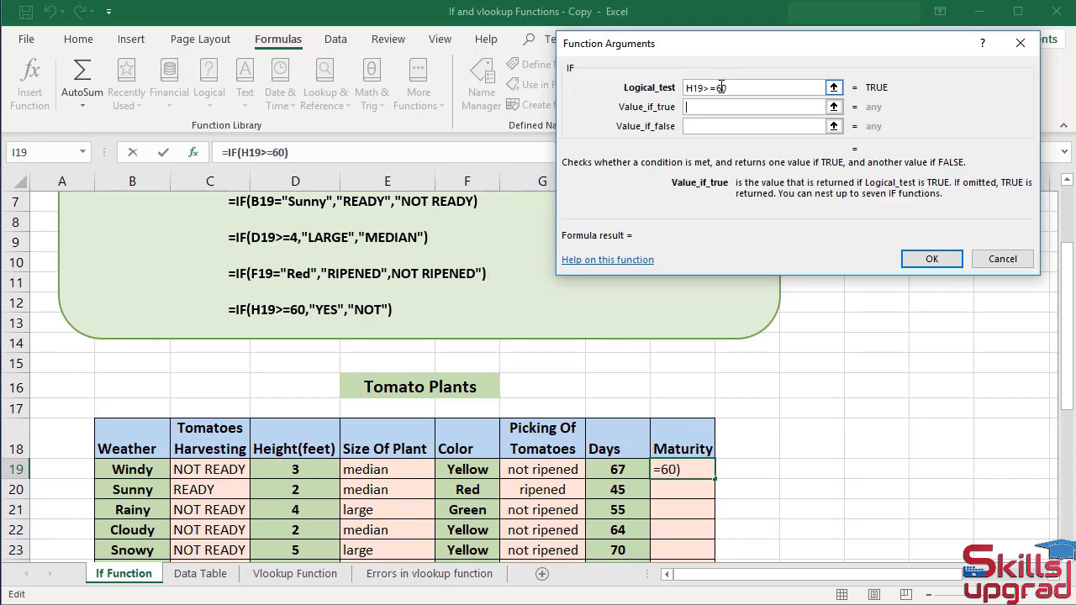
pyautogui.write('yes')
pyautogui.press('Tab')
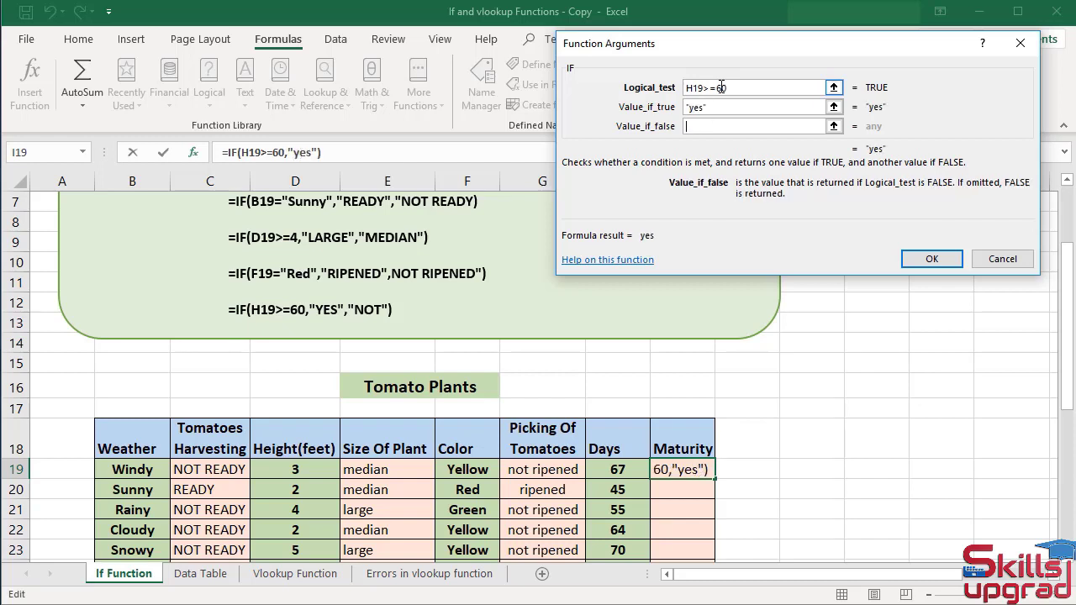
pyautogui.write('not')
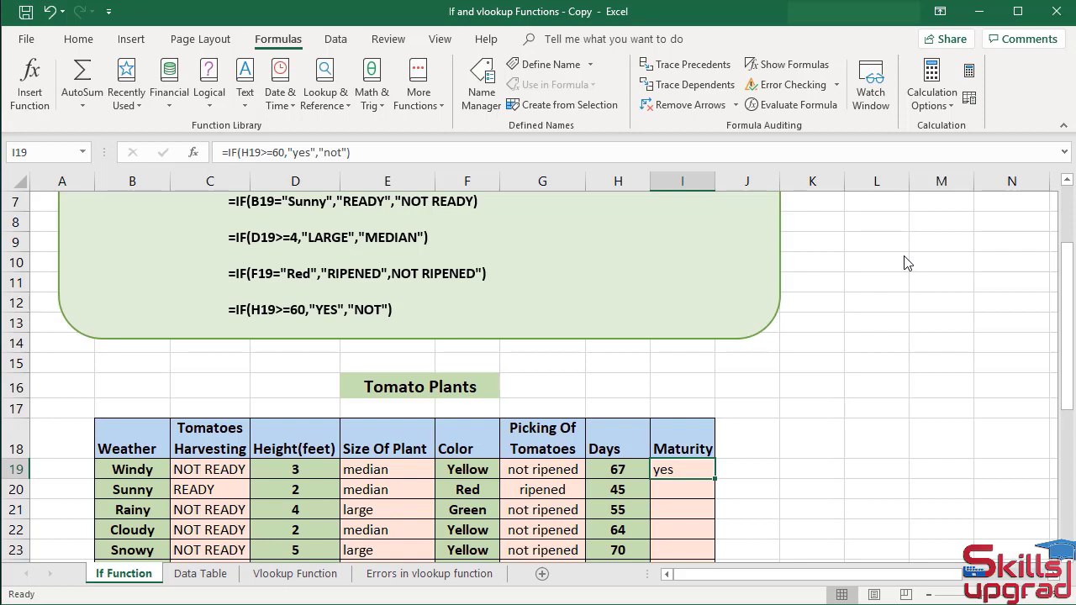
# Compare I19 with the days in H19 and fill its formula down the Maturity column.
pyautogui.click(619, 469)
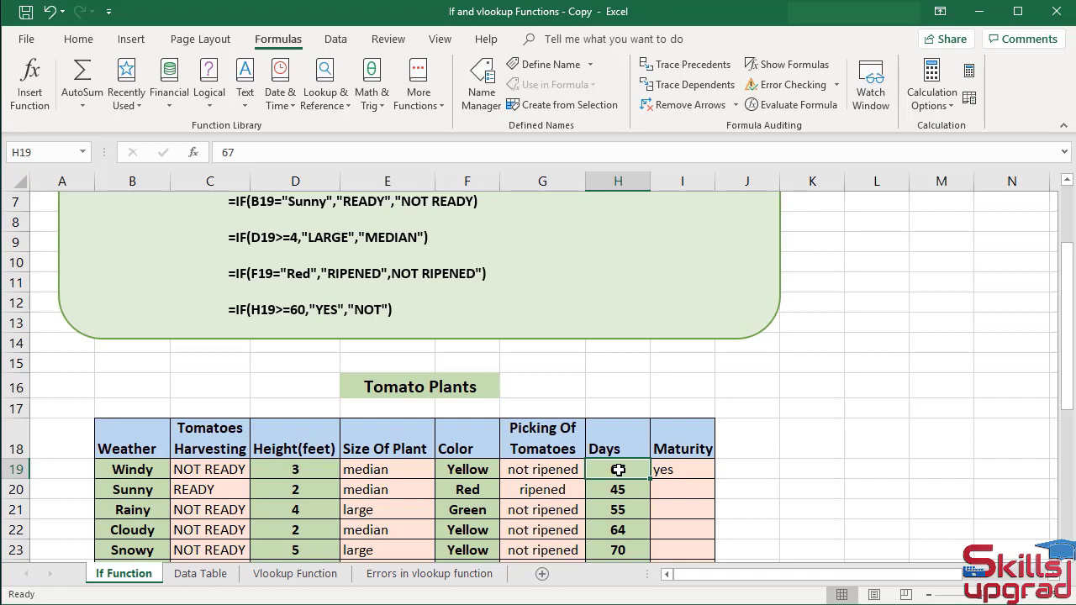
pyautogui.click(675, 471)
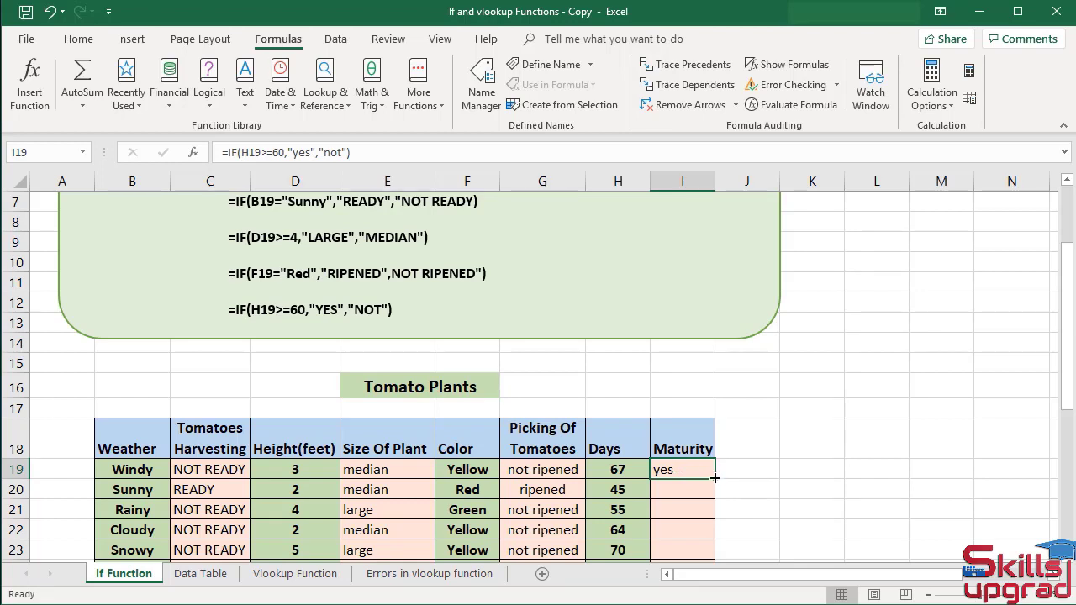
pyautogui.doubleClick(715, 478)
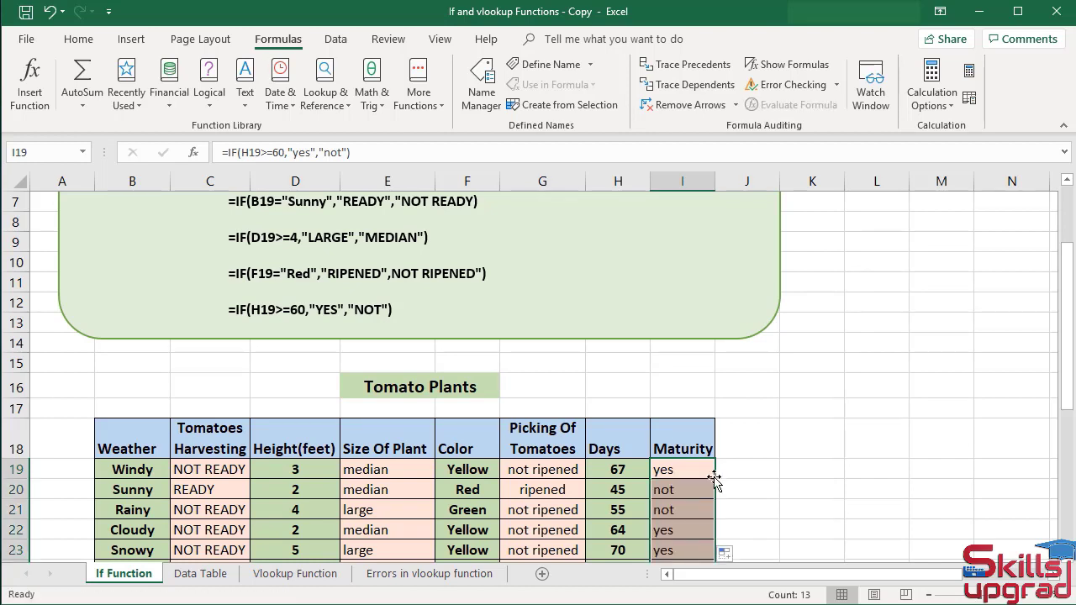
# Check the Maturity result in I20 against the days in H20 and return to the IF syntax examples above the table.
pyautogui.click(668, 489)
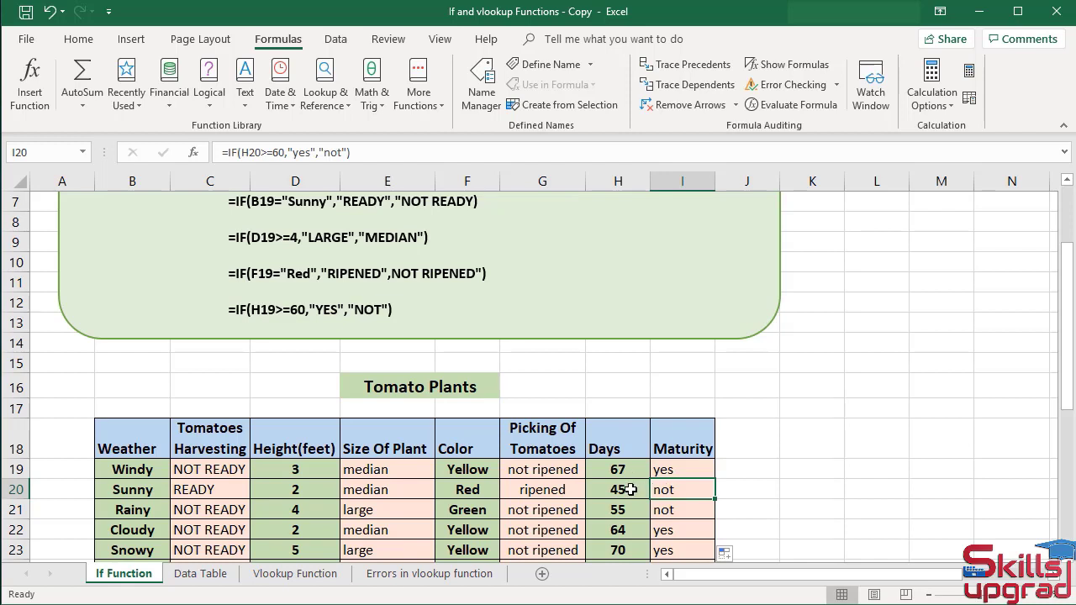
pyautogui.click(630, 490)
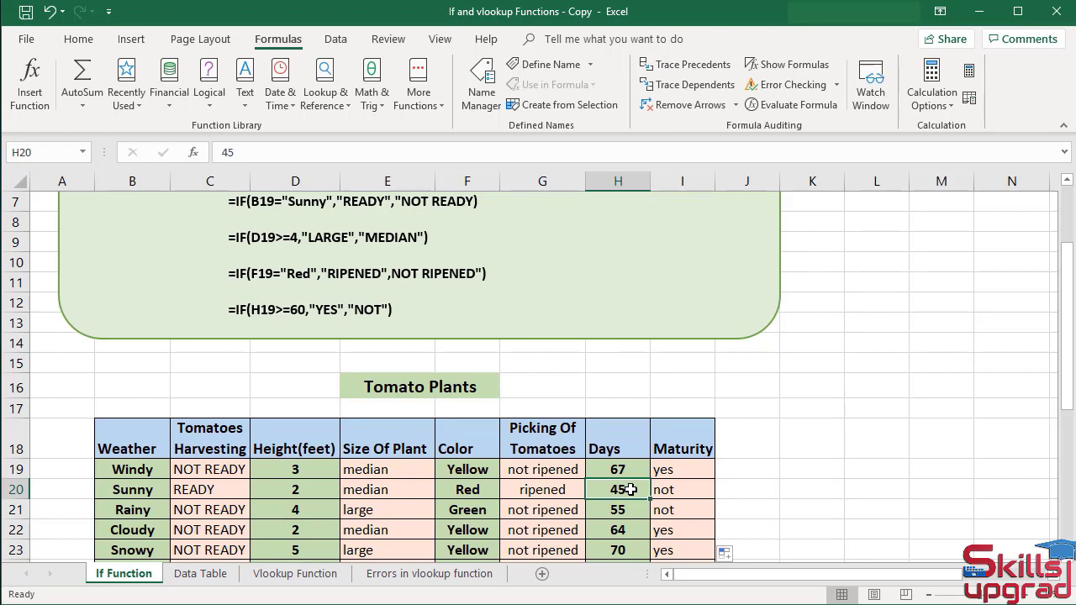
pyautogui.click(675, 489)
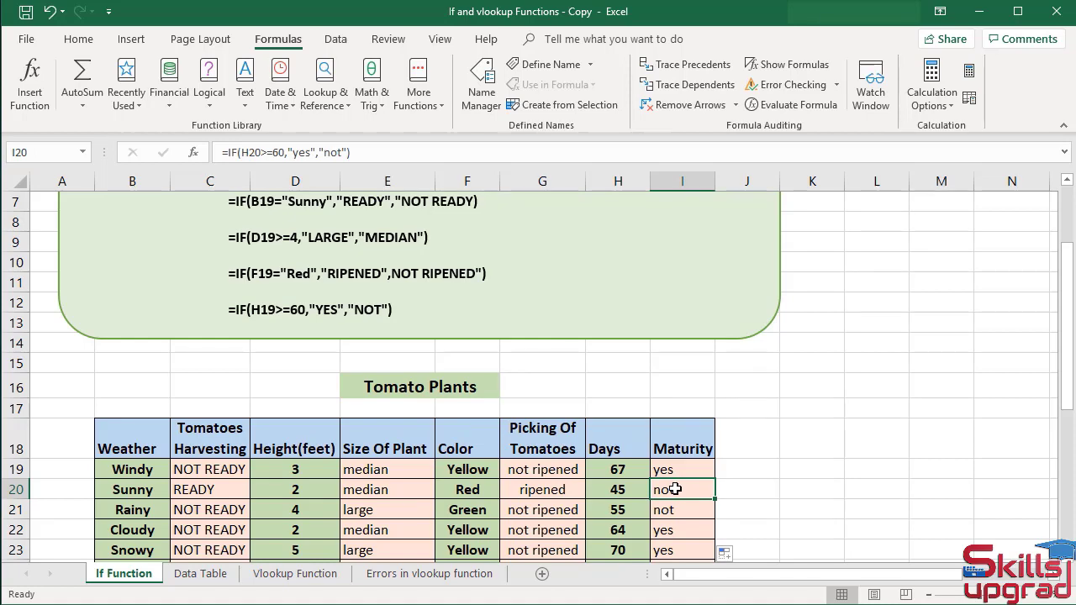
pyautogui.scroll(1, 638, 386)
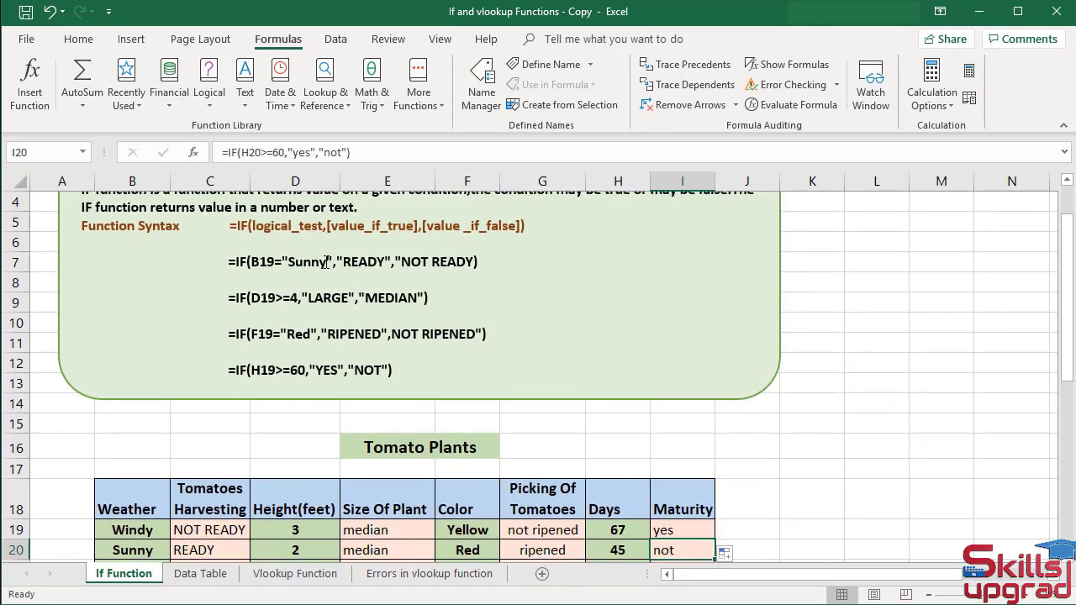